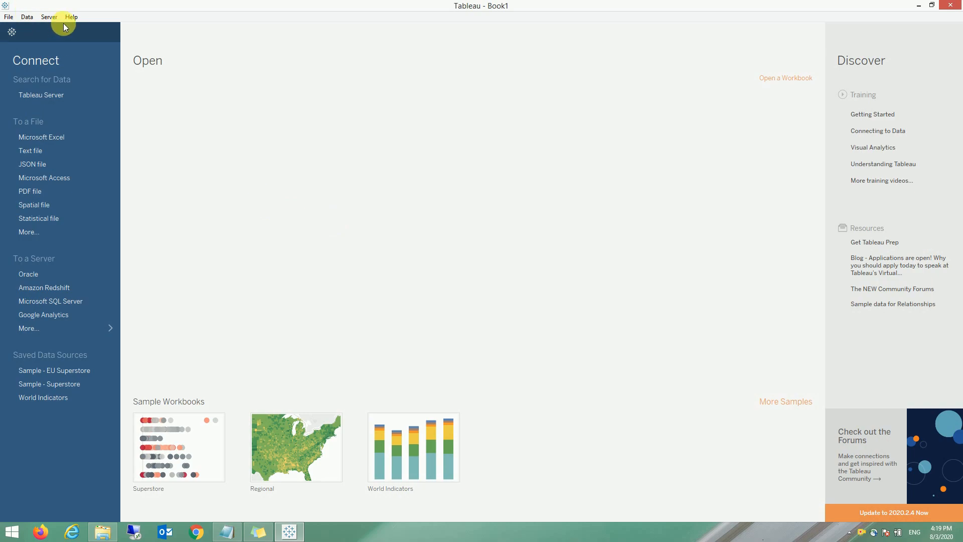
# Step: Connect to the Sample - Superstore data and test the TabPy/External API analytics extension connection on localhost port 9004
pyautogui.click(59, 387)
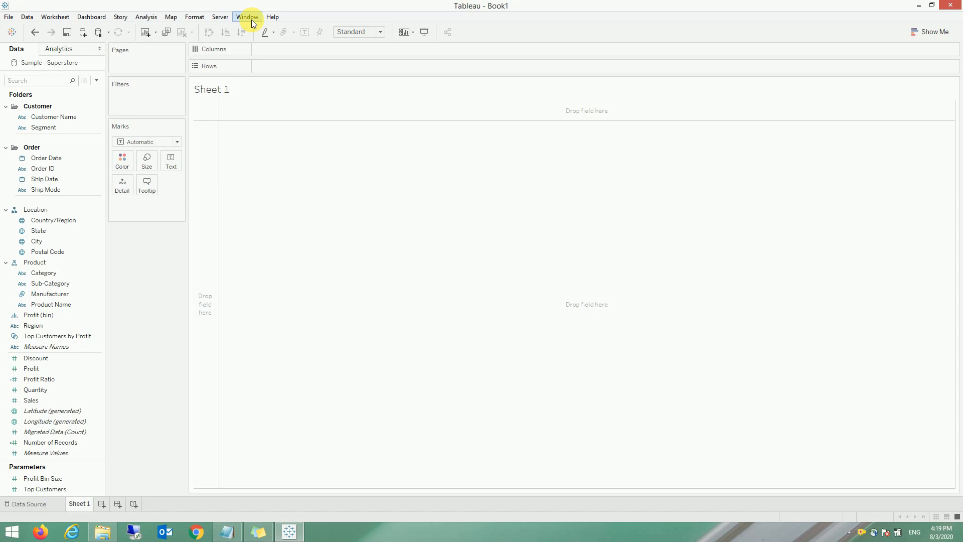
pyautogui.click(272, 17)
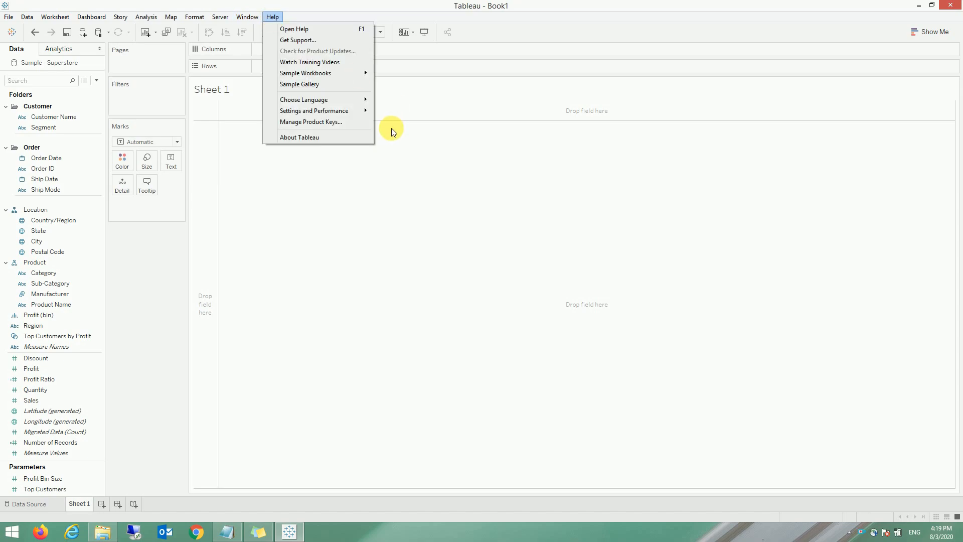
pyautogui.moveTo(350, 111)
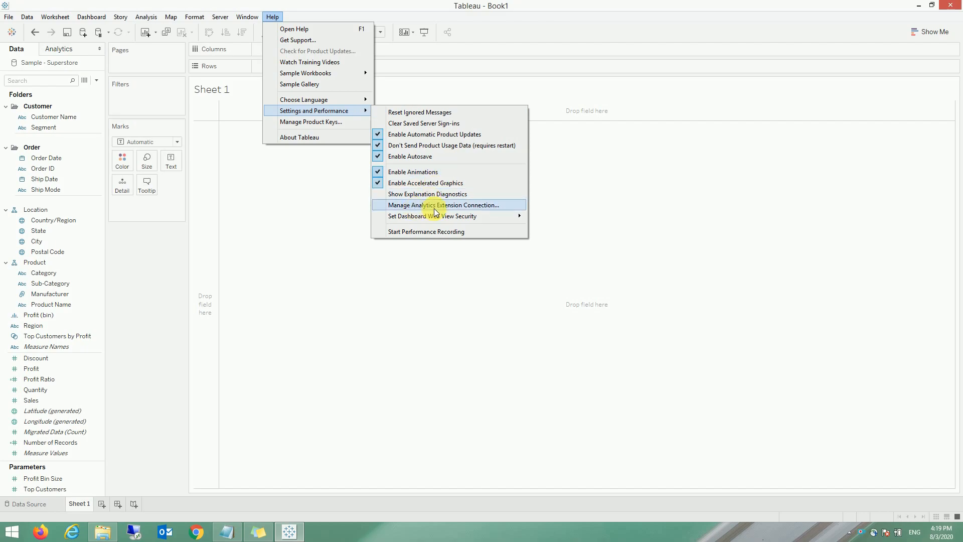
pyautogui.click(469, 205)
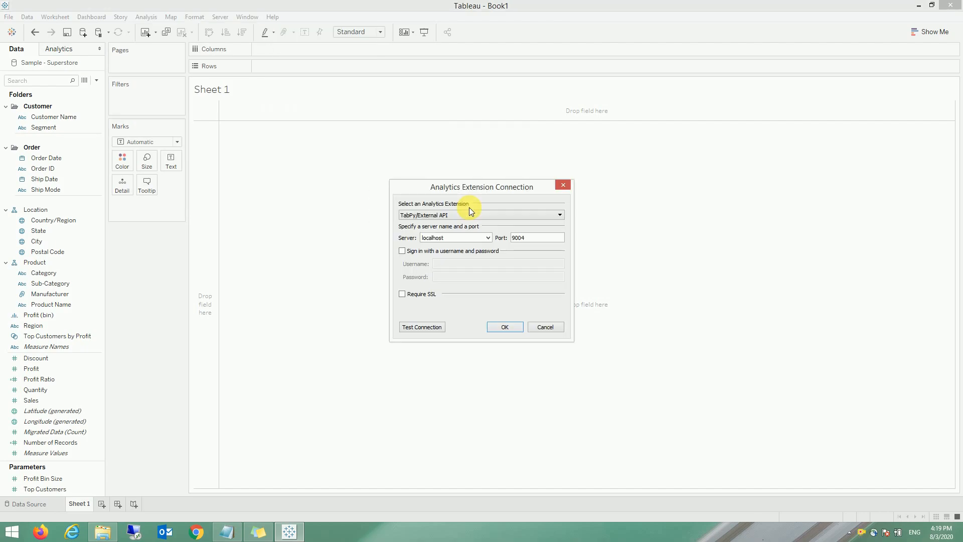
pyautogui.click(421, 326)
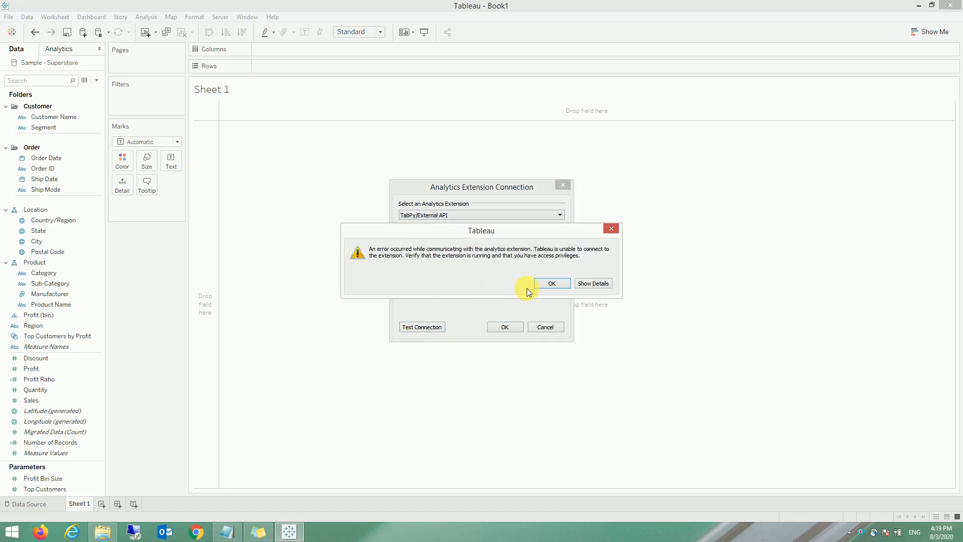
pyautogui.click(544, 283)
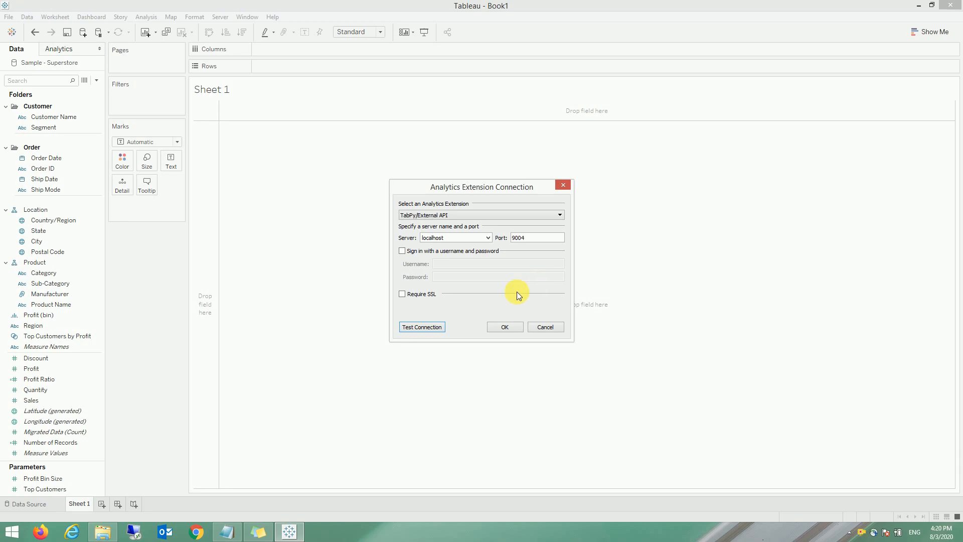
# Step: Switch to File Explorer and launch startup.bat from the tabpy_server folder to start the TabPy server
pyautogui.click(103, 531)
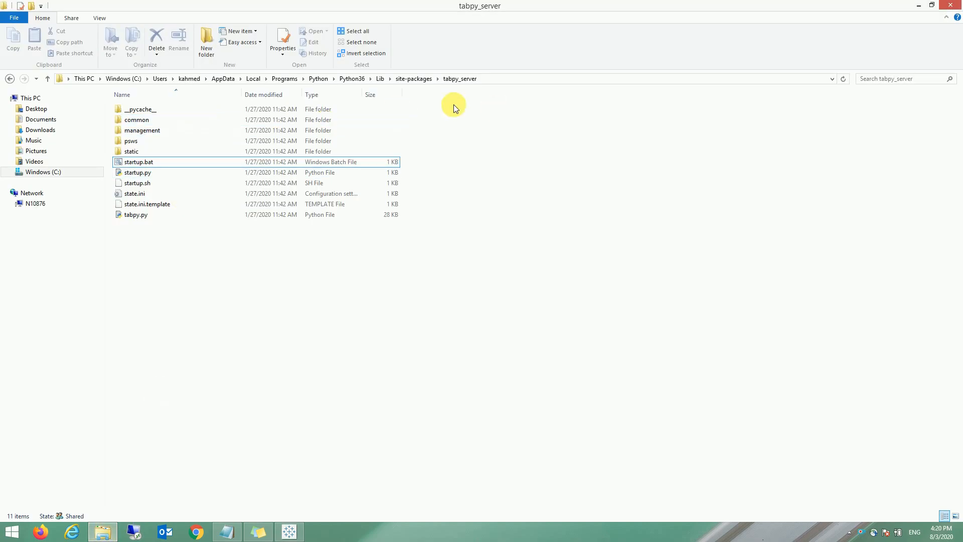
pyautogui.click(495, 80)
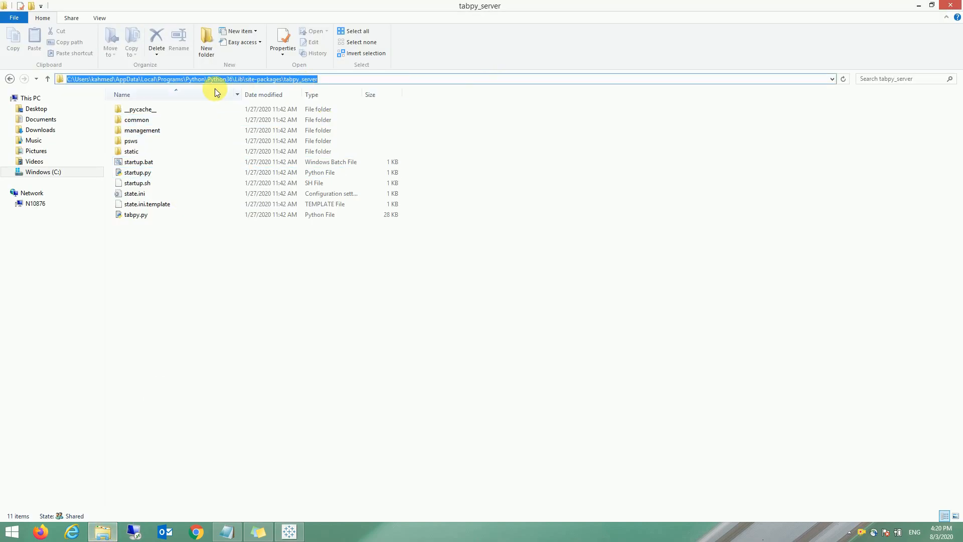
pyautogui.click(186, 80)
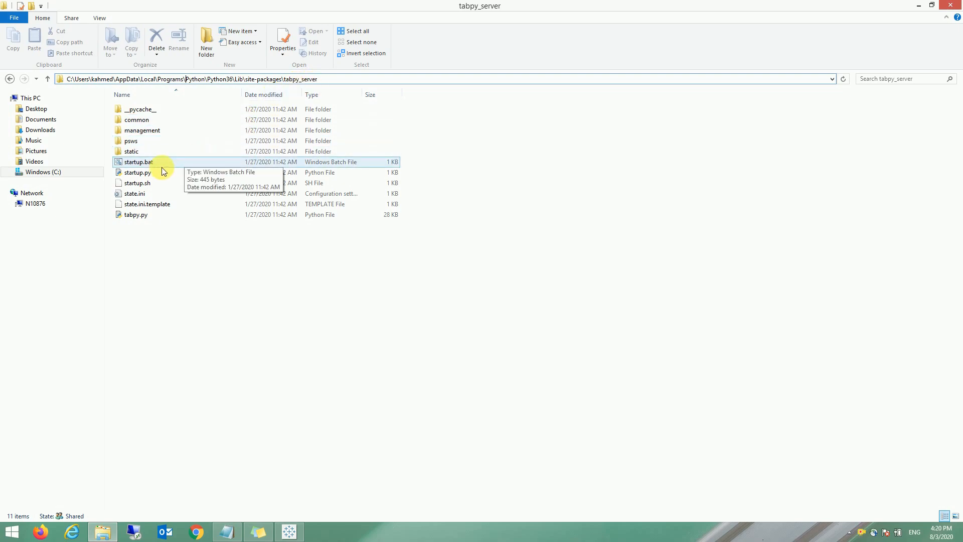
pyautogui.doubleClick(136, 162)
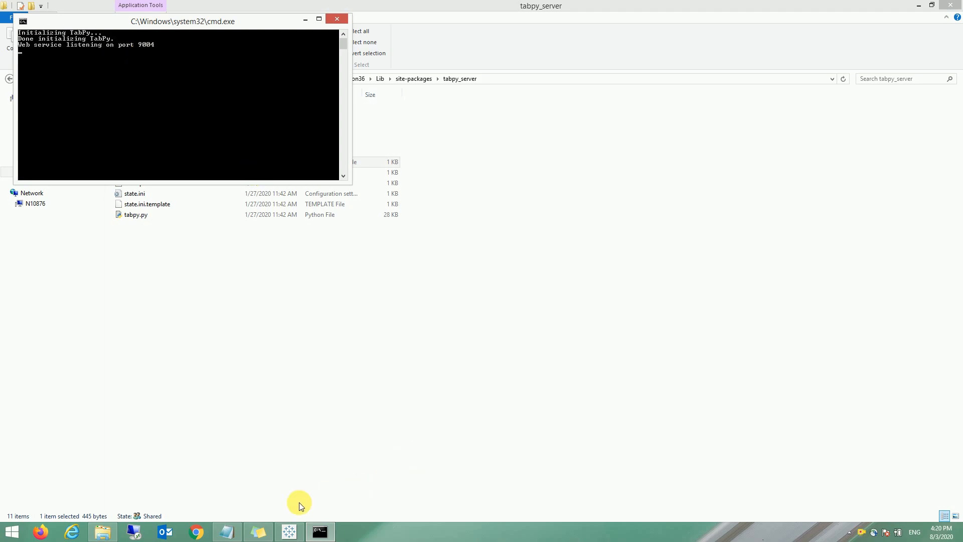
# Step: Switch back to Tableau, retest the TabPy connection on localhost port 9004 and accept the connection settings
pyautogui.click(289, 531)
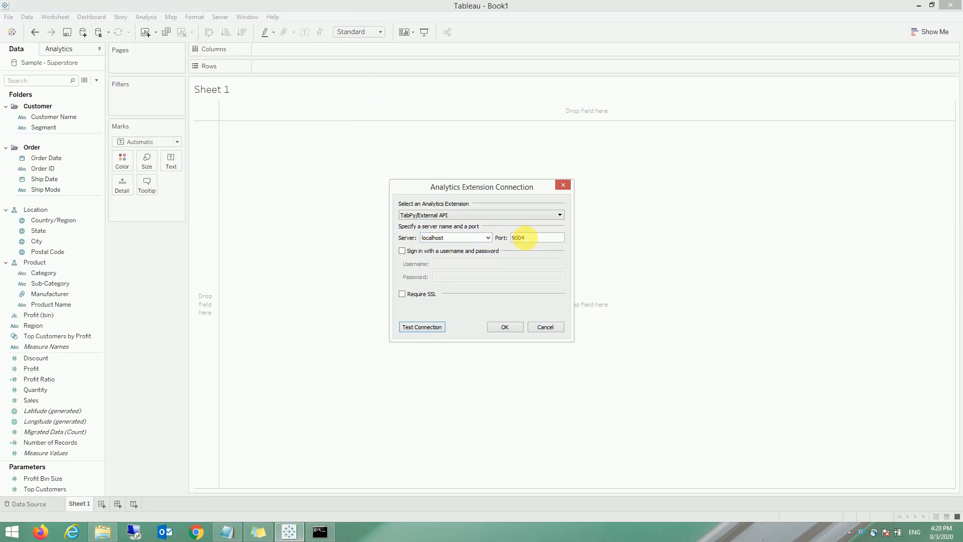
pyautogui.click(422, 328)
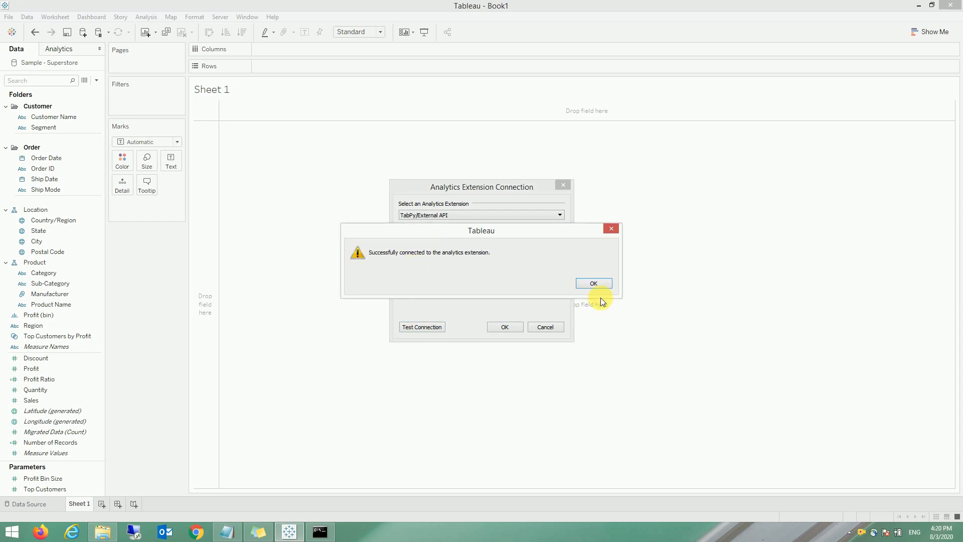
pyautogui.click(593, 283)
pyautogui.click(505, 326)
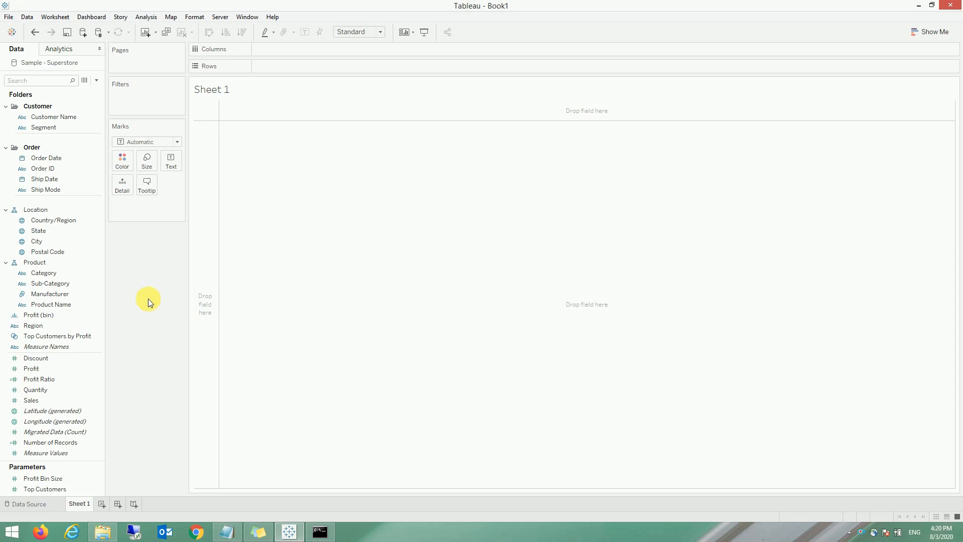
# Step: Place Sales on Columns and Profit on Rows to build a scatter plot
pyautogui.moveTo(37, 387); pyautogui.dragTo(97, 343)
pyautogui.moveTo(37, 368); pyautogui.dragTo(301, 66)
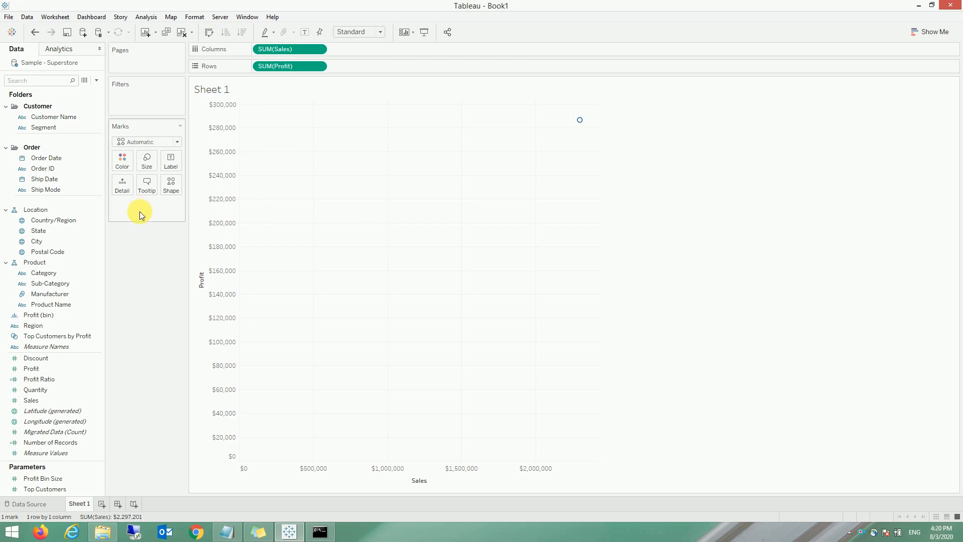
# Step: Add Order Date to the marks' Detail and set its custom date level to Month / Day / Year
pyautogui.click(83, 171)
pyautogui.moveTo(75, 158); pyautogui.dragTo(120, 177)
pyautogui.click(172, 206)
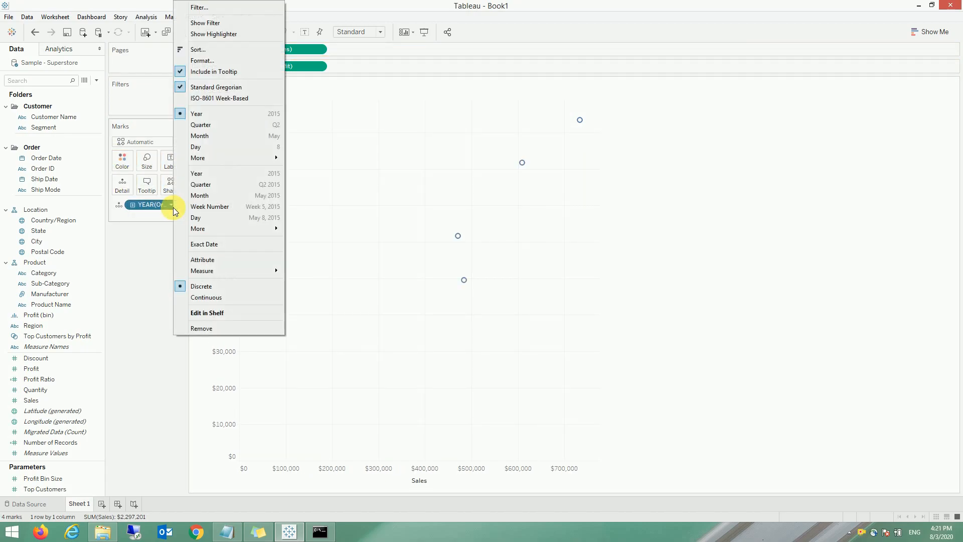
pyautogui.moveTo(278, 230)
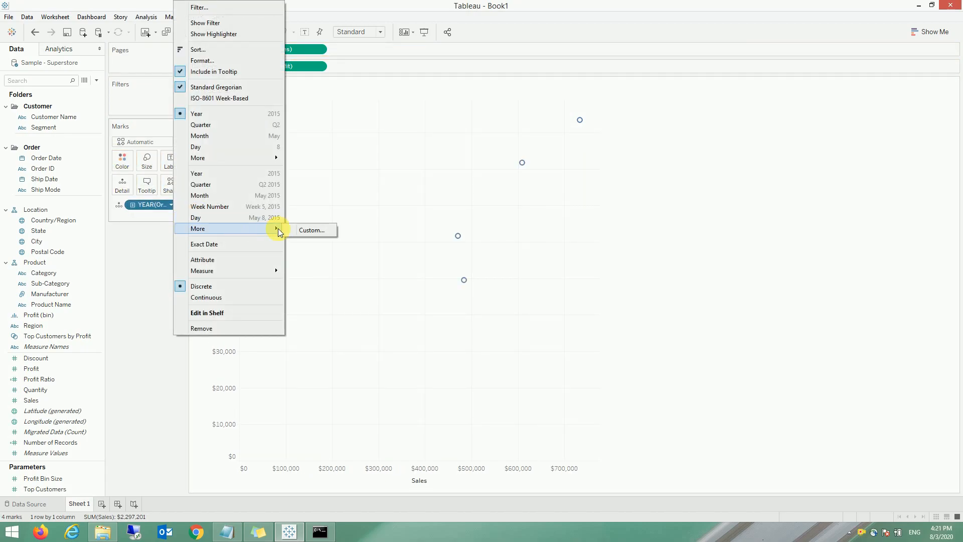
pyautogui.click(324, 230)
pyautogui.click(512, 253)
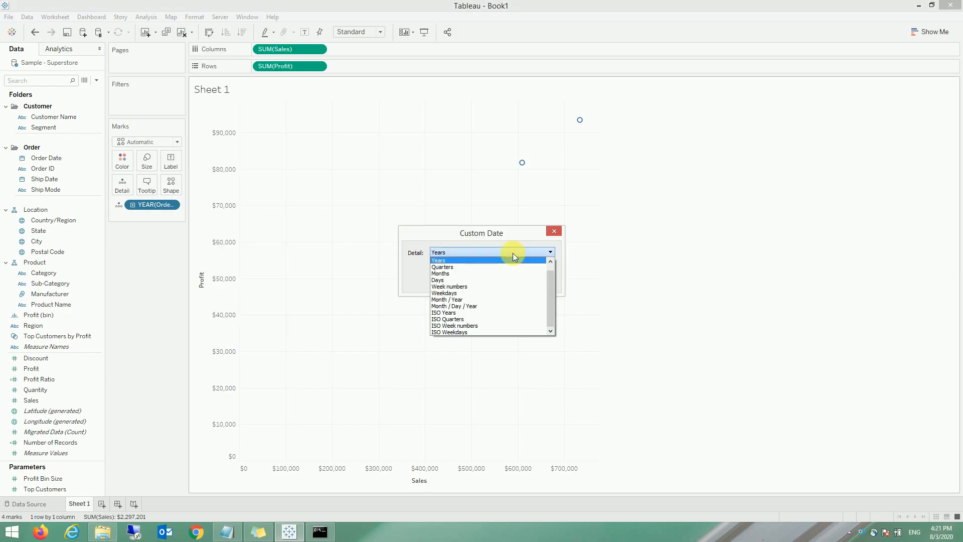
pyautogui.click(476, 307)
pyautogui.click(499, 280)
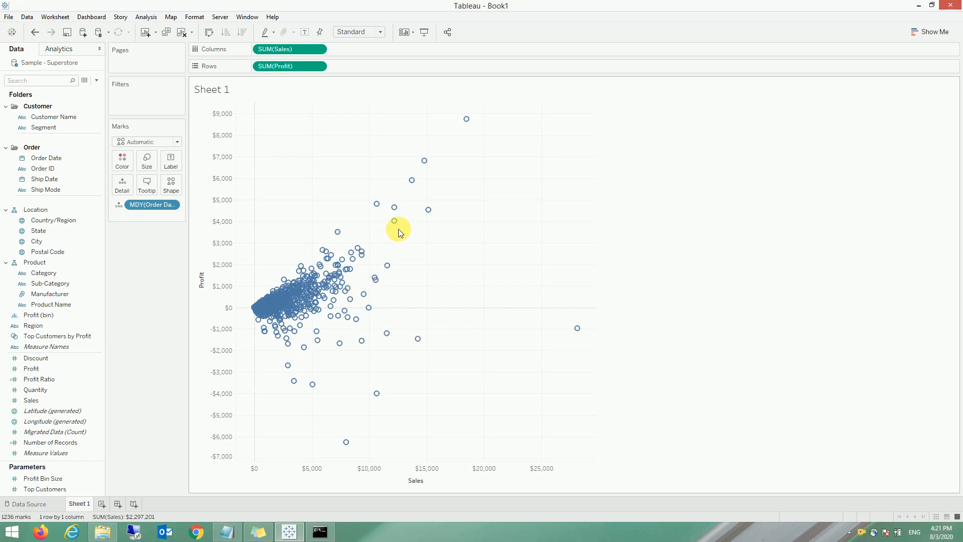
# Step: Create a calculated field from Profit Ratio, name it Reg and clear its prefilled formula
pyautogui.click(94, 380)
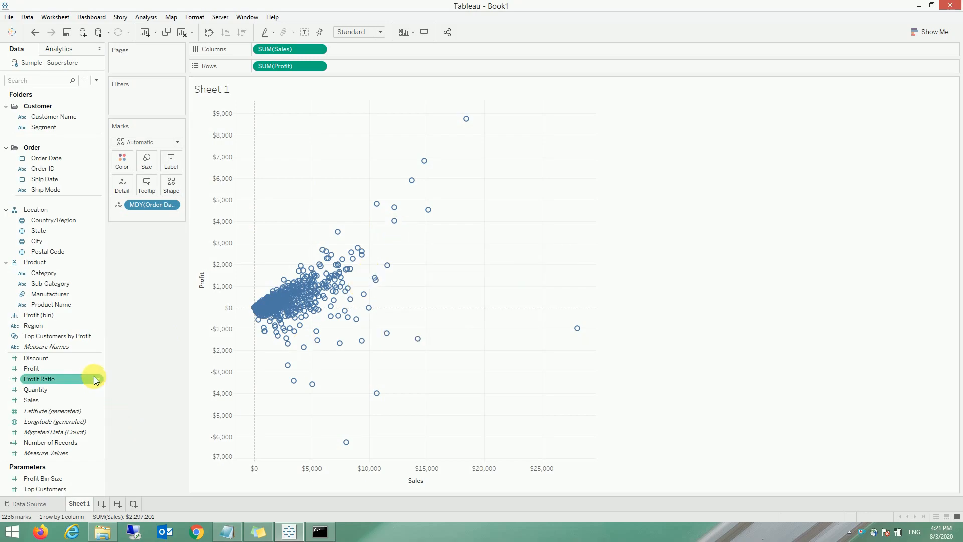
pyautogui.rightClick(96, 380)
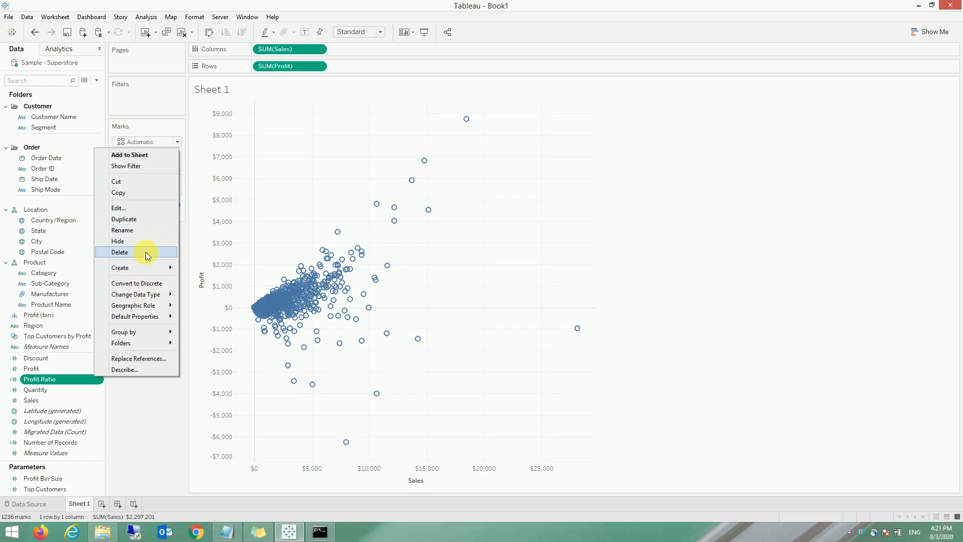
pyautogui.moveTo(150, 267)
pyautogui.click(241, 263)
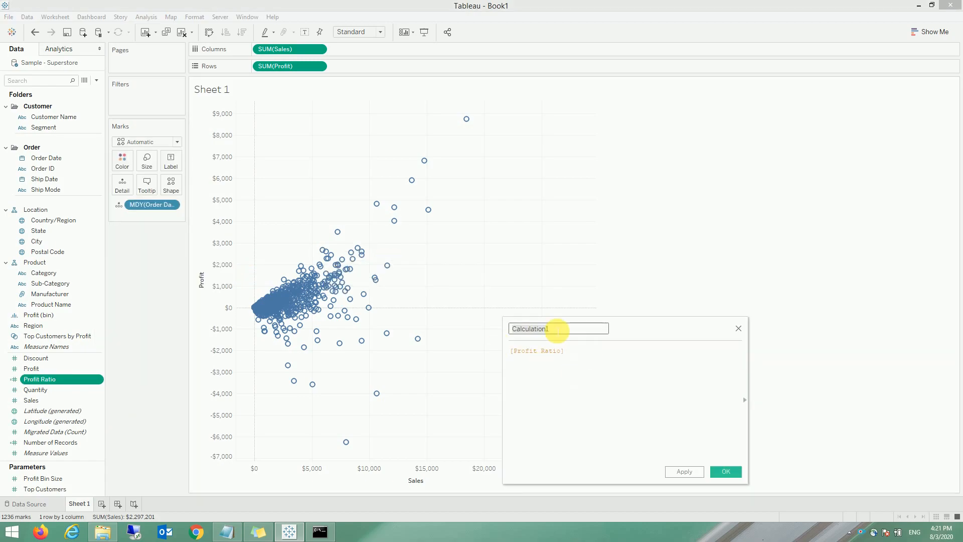
pyautogui.write('Reg')
pyautogui.click(590, 357)
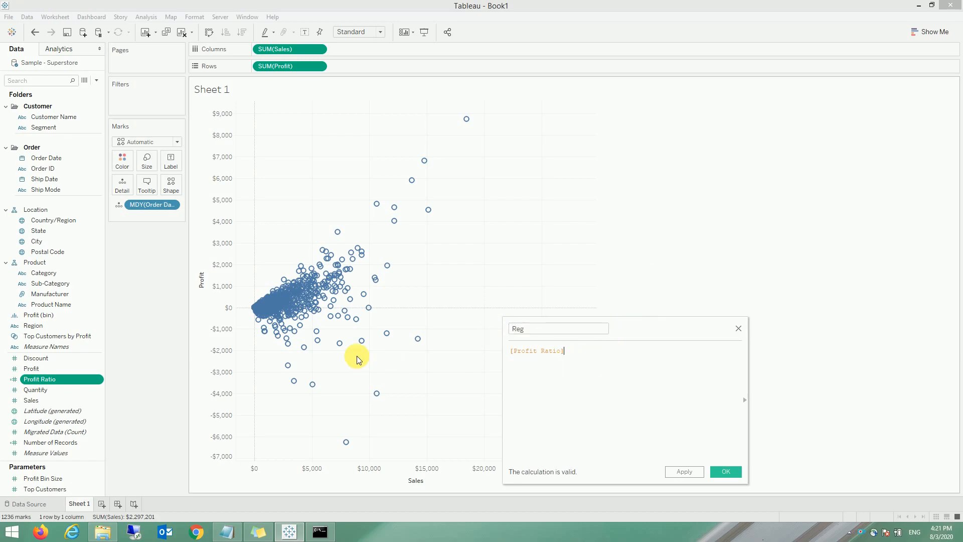
pyautogui.hotkey('ctrl', 'a')
pyautogui.press('BackSpace')
# Step: Copy the SCRIPT_REAL linear regression code from Read Me.txt in Notepad and paste it as the Reg formula
pyautogui.click(227, 531)
pyautogui.moveTo(26, 275); pyautogui.dragTo(8, 78)
pyautogui.hotkey('ctrl', 'c')
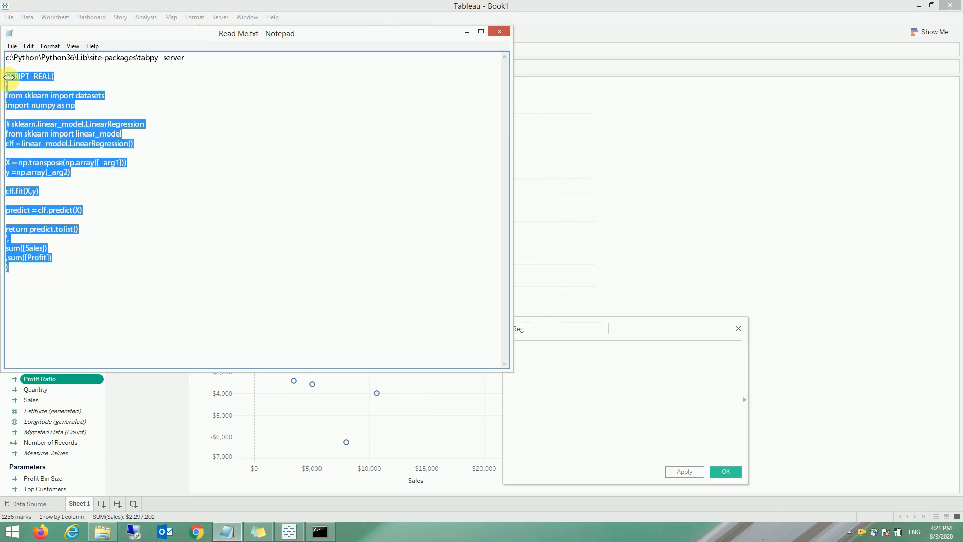
pyautogui.click(490, 387)
pyautogui.click(602, 377)
pyautogui.hotkey('ctrl', 'v')
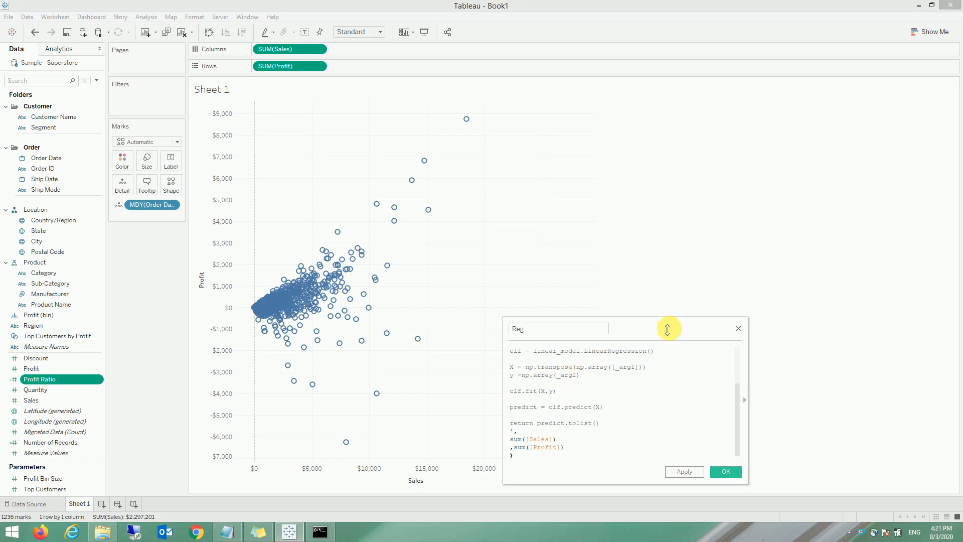
# Step: Enlarge the calculation editor and examine the Reg script's SCRIPT_REAL function, sklearn and numpy imports, array arguments and model fitting
pyautogui.moveTo(667, 329); pyautogui.dragTo(606, 128)
pyautogui.moveTo(694, 288); pyautogui.dragTo(825, 437)
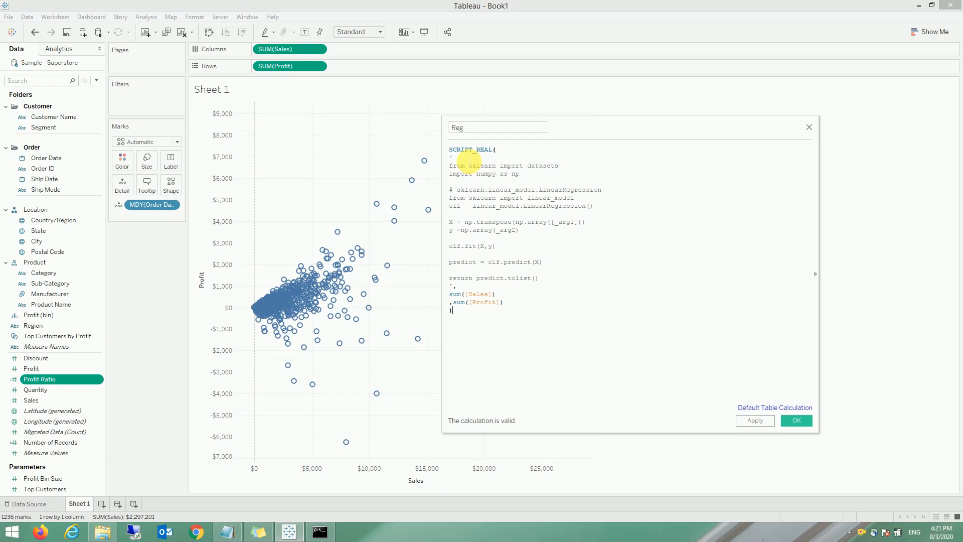
pyautogui.doubleClick(486, 150)
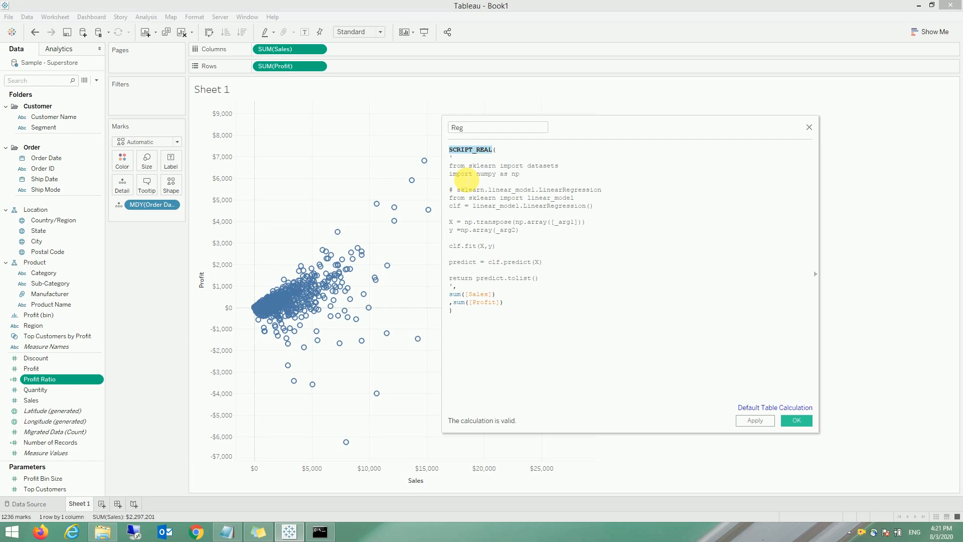
pyautogui.click(461, 174)
pyautogui.doubleClick(482, 166)
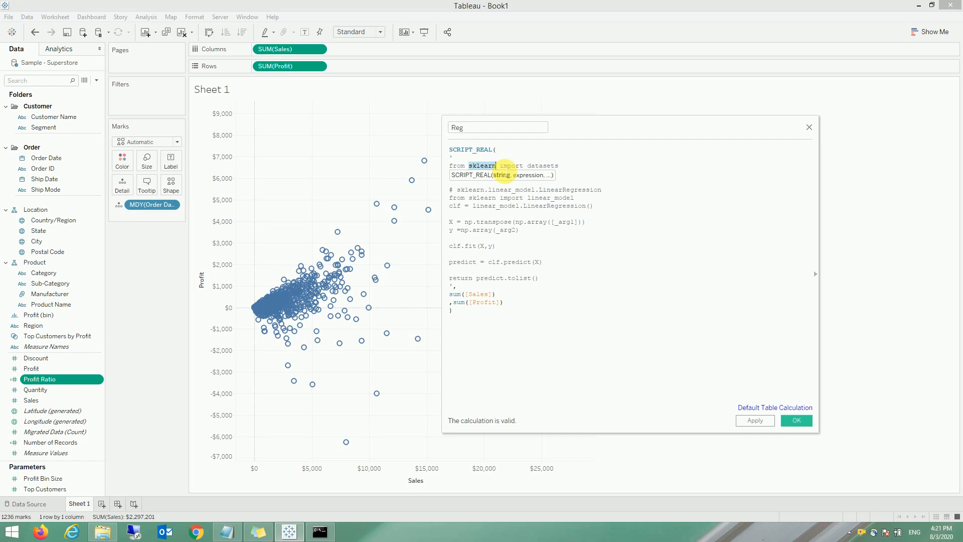
pyautogui.click(524, 206)
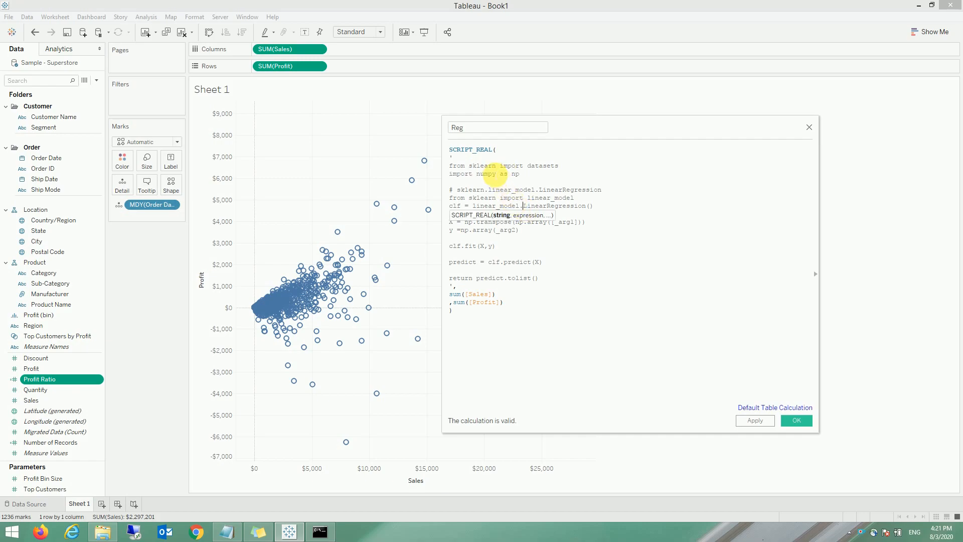
pyautogui.doubleClick(471, 190)
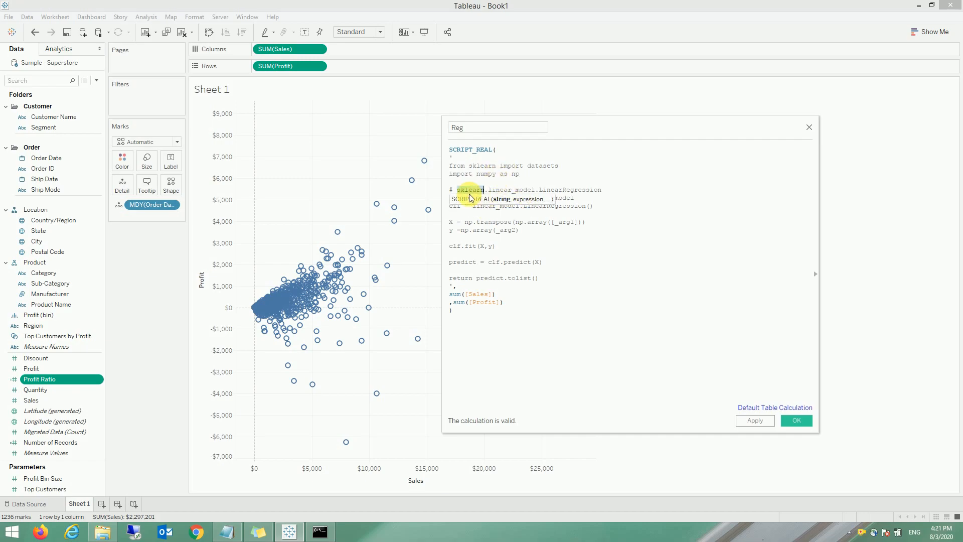
pyautogui.click(495, 181)
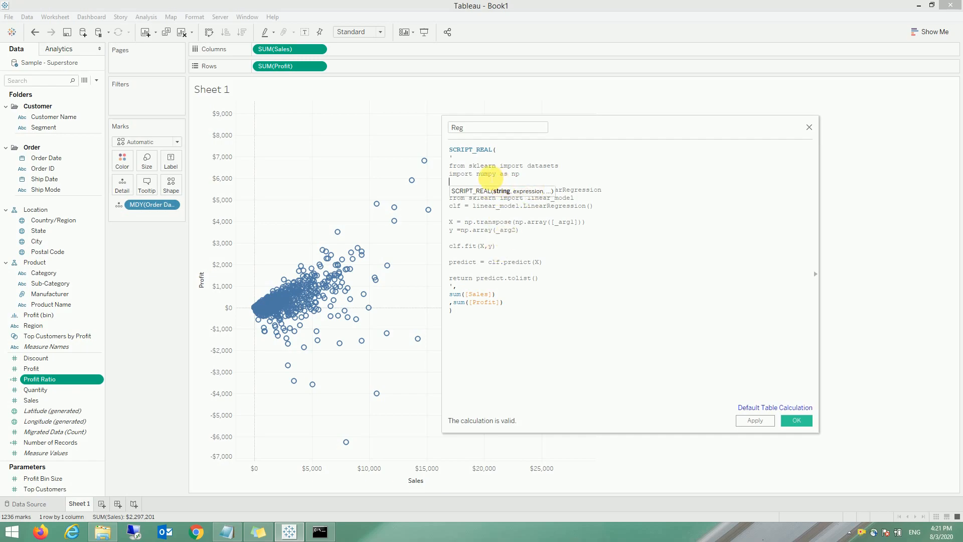
pyautogui.doubleClick(490, 174)
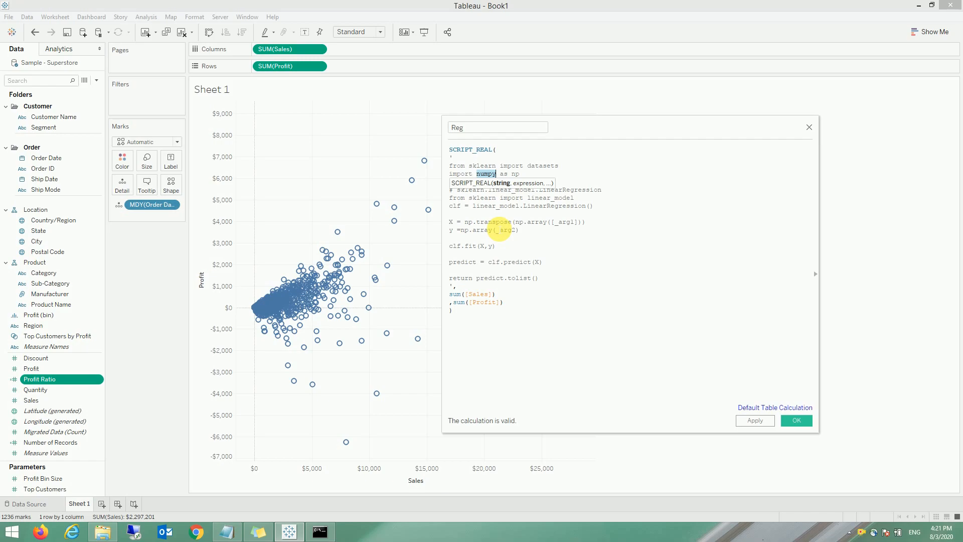
pyautogui.click(547, 223)
pyautogui.click(524, 249)
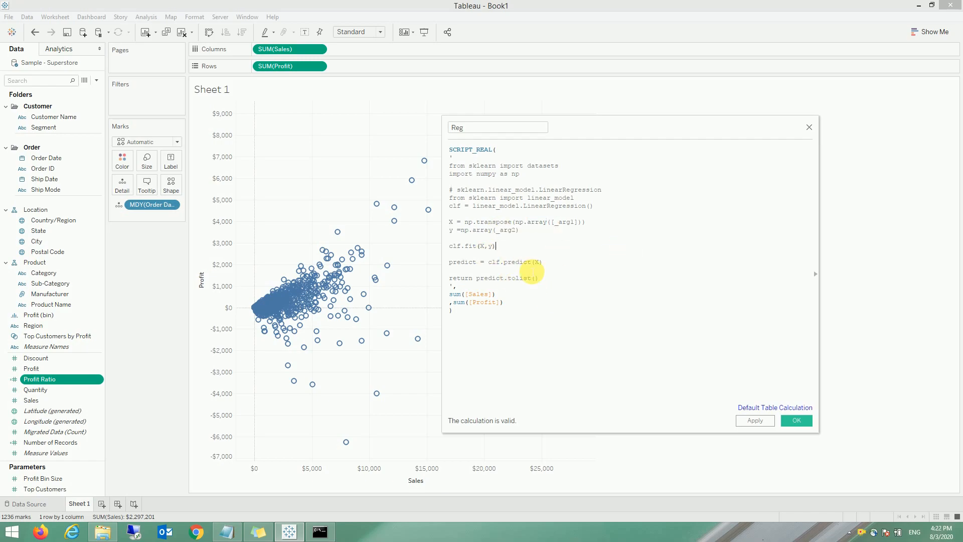
# Step: Delete the sum([Profit]) argument from the end of the Reg formula and undo the deletion
pyautogui.click(546, 305)
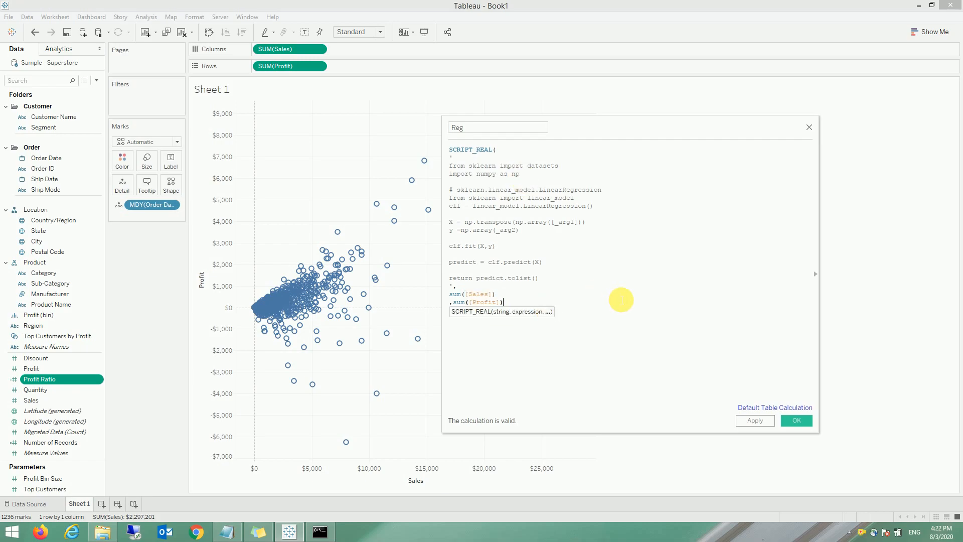
pyautogui.press('BackSpace')
pyautogui.press('BackSpace')
pyautogui.press('BackSpace')
pyautogui.press('BackSpace')
pyautogui.press('BackSpace')
pyautogui.press('BackSpace')
pyautogui.press('BackSpace')
pyautogui.press('BackSpace')
pyautogui.press('BackSpace')
pyautogui.press('BackSpace')
pyautogui.press('BackSpace')
pyautogui.press('BackSpace')
pyautogui.press('BackSpace')
pyautogui.press('BackSpace')
pyautogui.press('BackSpace')
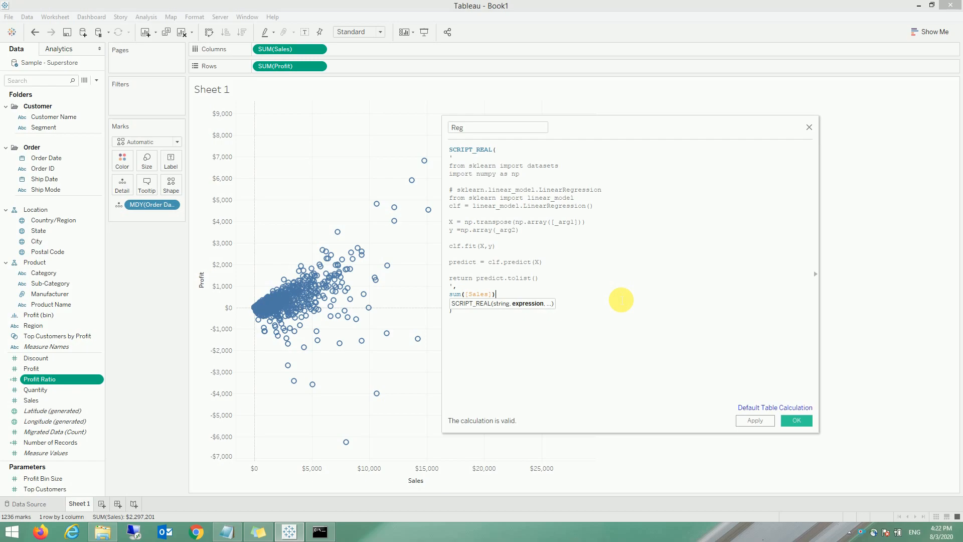
pyautogui.hotkey('ctrl', 'z')
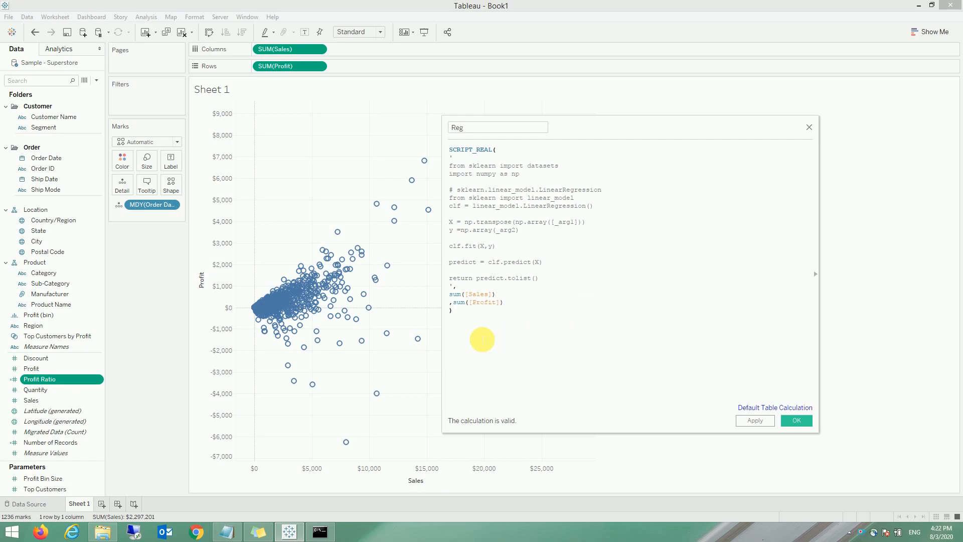
# Step: Save the Reg calculated field and add it to Rows beside SUM(Profit)
pyautogui.click(758, 424)
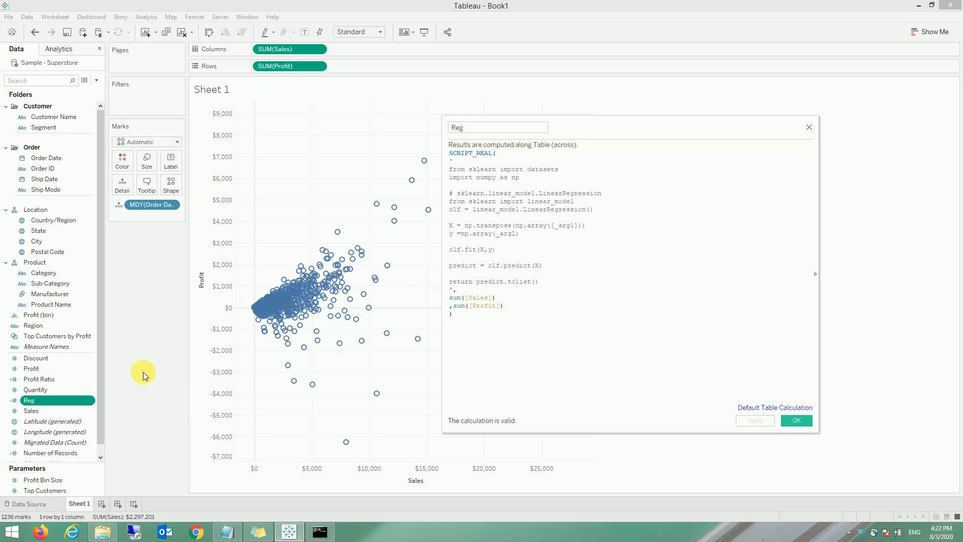
pyautogui.click(797, 421)
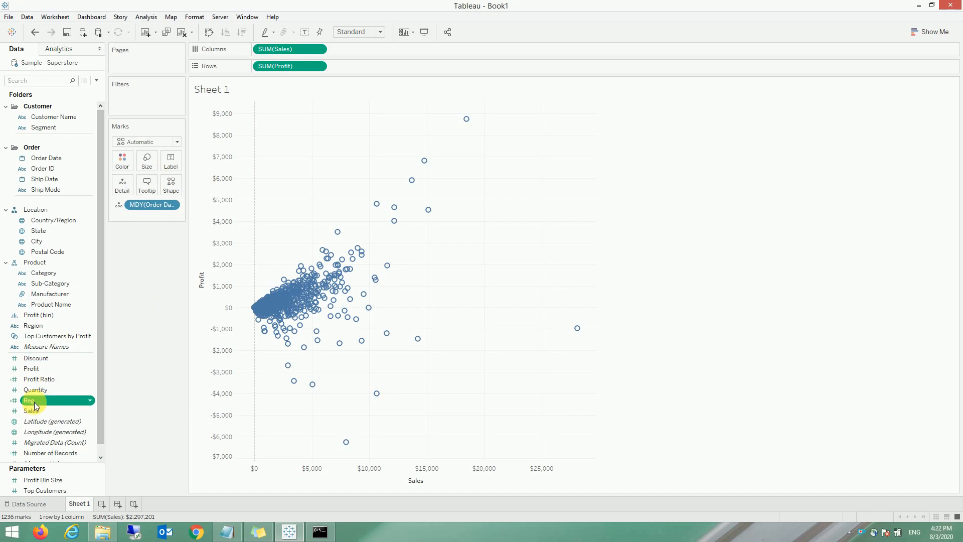
pyautogui.moveTo(32, 402)
pyautogui.mouseDown()
pyautogui.moveTo(167, 354)
pyautogui.moveTo(345, 57)
pyautogui.moveTo(355, 67)
pyautogui.mouseUp()
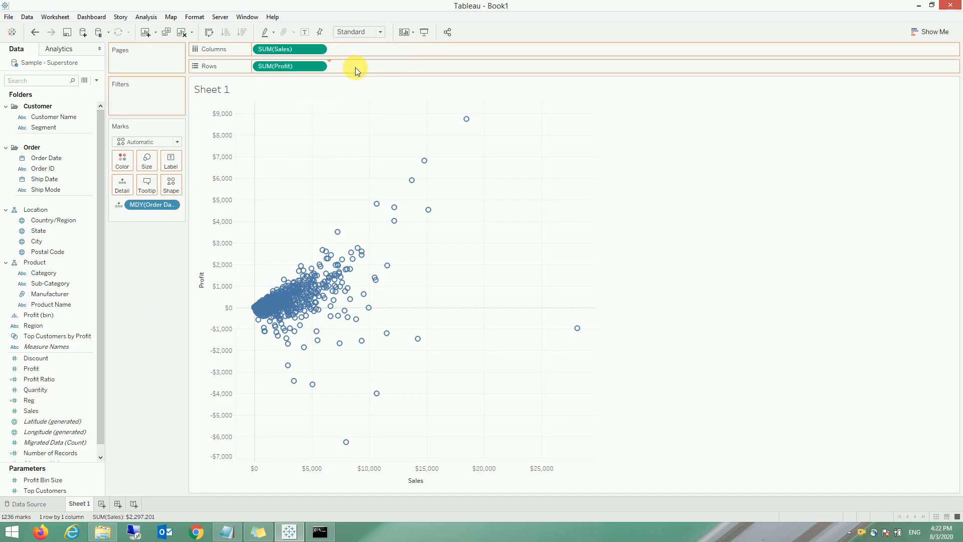
pyautogui.moveTo(355, 67); pyautogui.dragTo(355, 67)
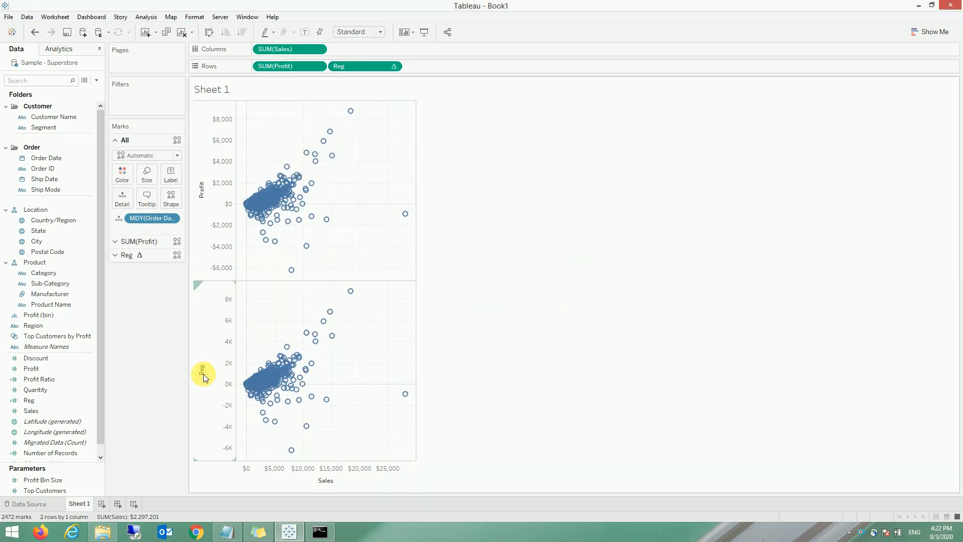
# Step: Change the mark type of the Reg measure to Line
pyautogui.click(116, 259)
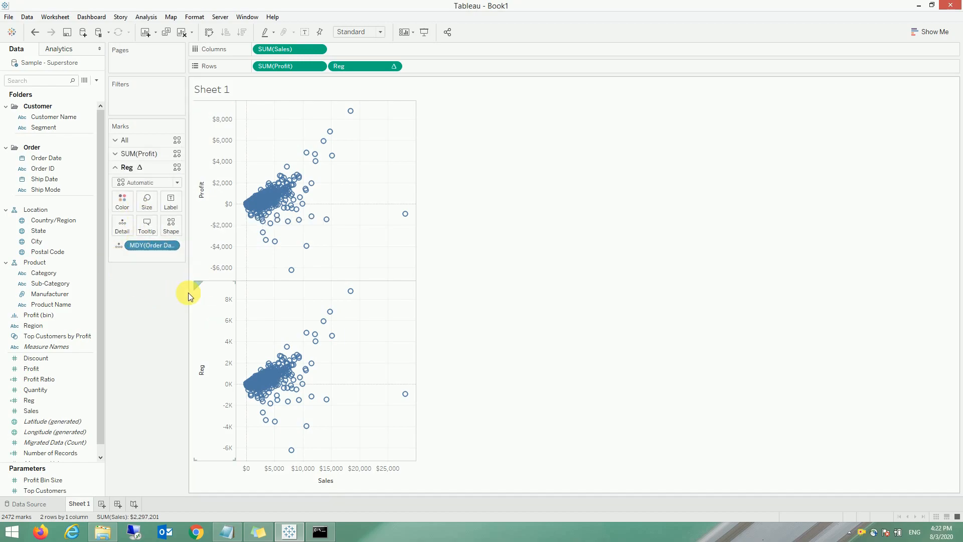
pyautogui.click(176, 182)
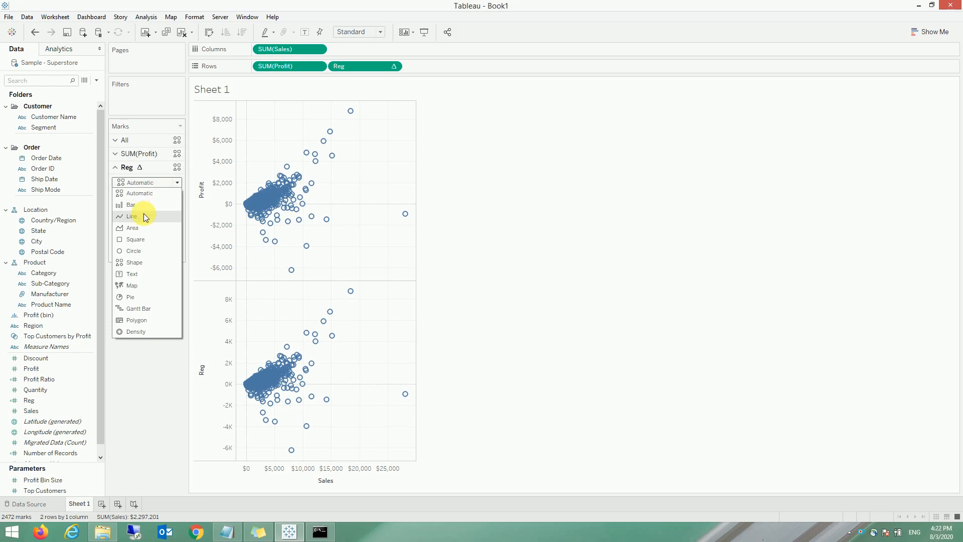
pyautogui.press('Escape')
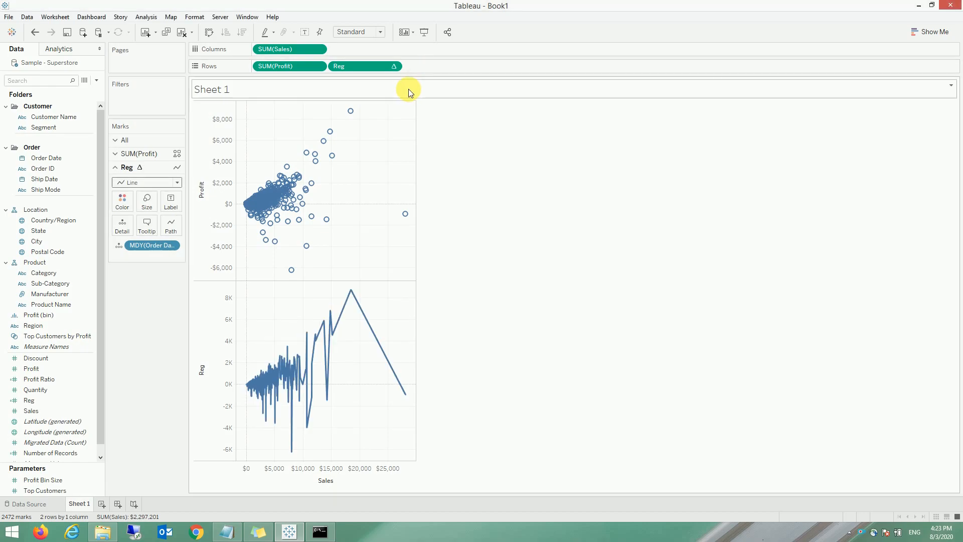
# Step: Set the Reg table calculation on Rows to compute using Order Date
pyautogui.click(395, 67)
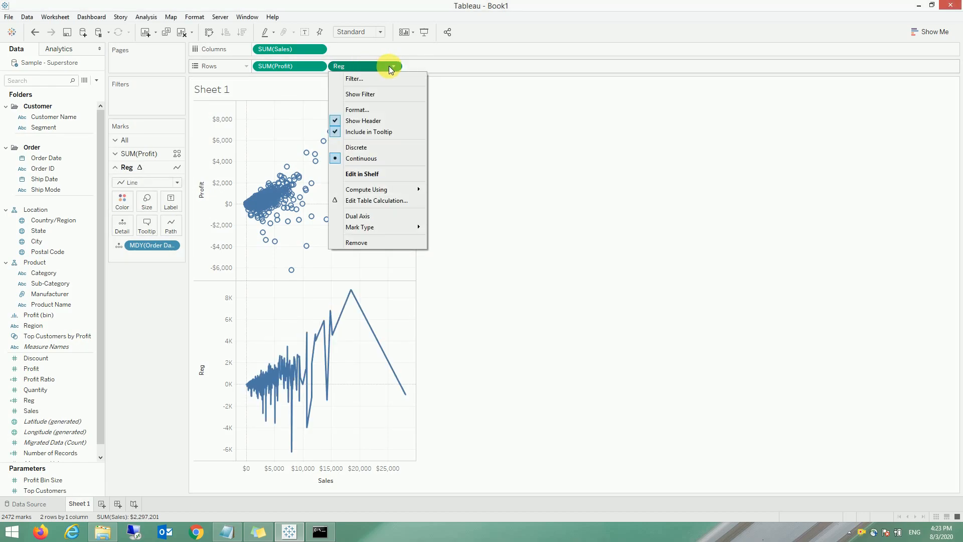
pyautogui.click(392, 67)
pyautogui.click(396, 67)
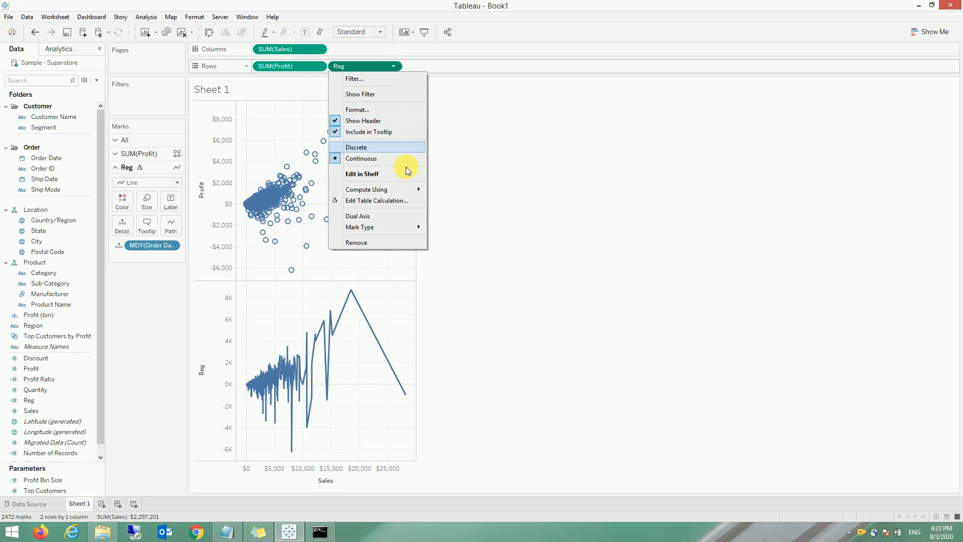
pyautogui.moveTo(393, 191)
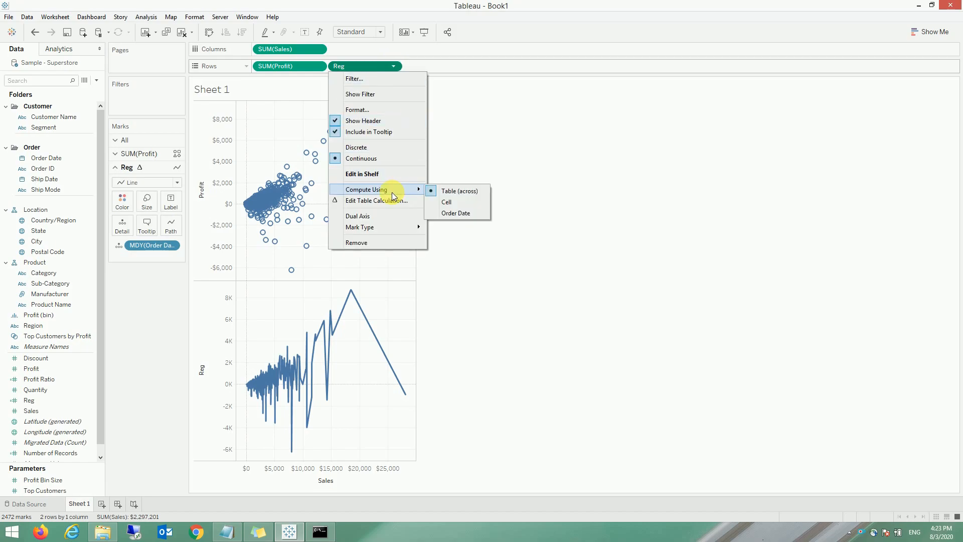
pyautogui.click(457, 213)
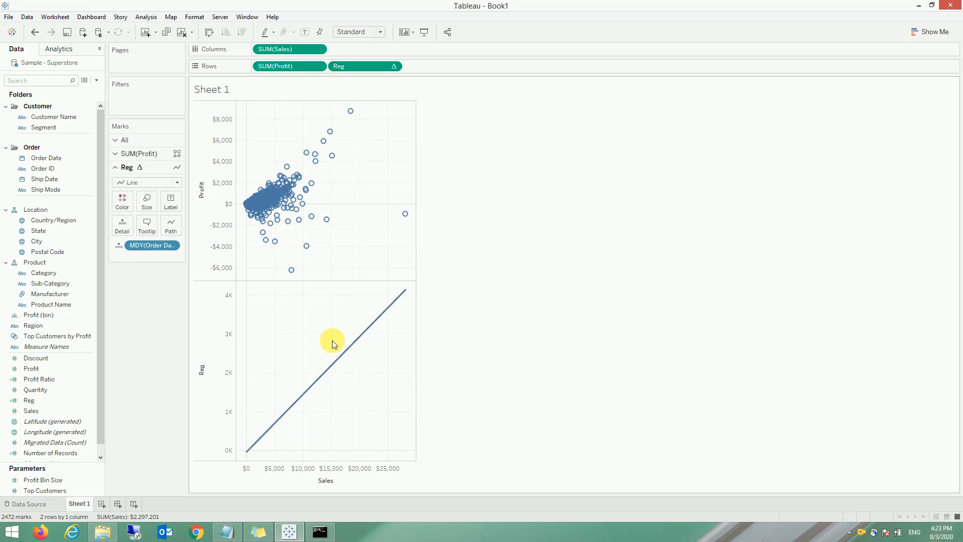
# Step: Combine Reg with SUM(Profit) in one dual-axis chart
pyautogui.click(396, 67)
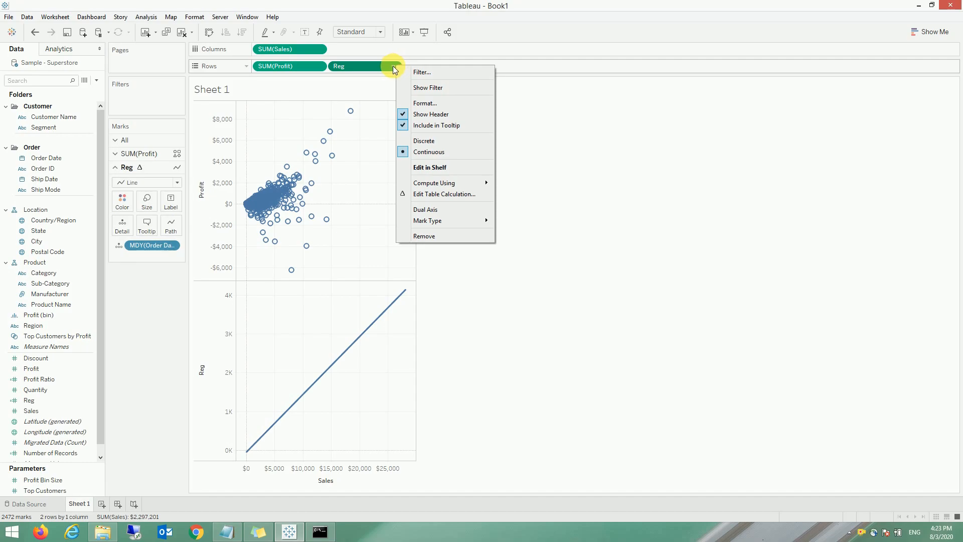
pyautogui.click(456, 210)
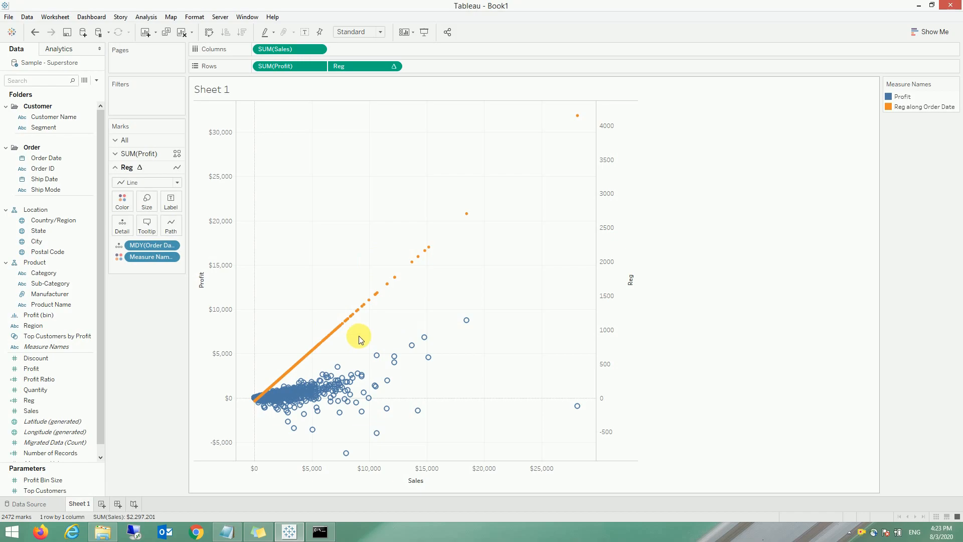
pyautogui.moveTo(320, 401)
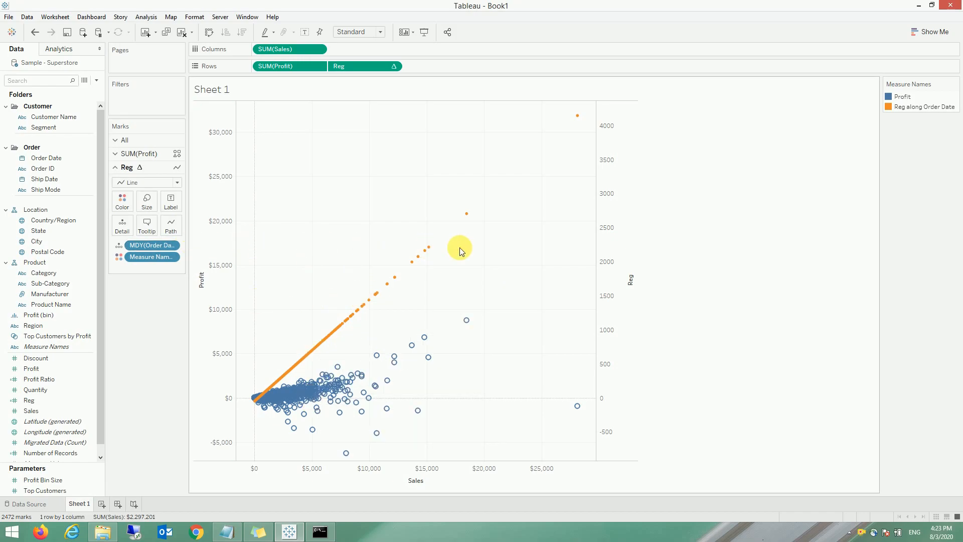
# Step: Synchronize the Reg axis with the Profit axis and move Order Date below Measure Names on the Reg marks
pyautogui.rightClick(621, 212)
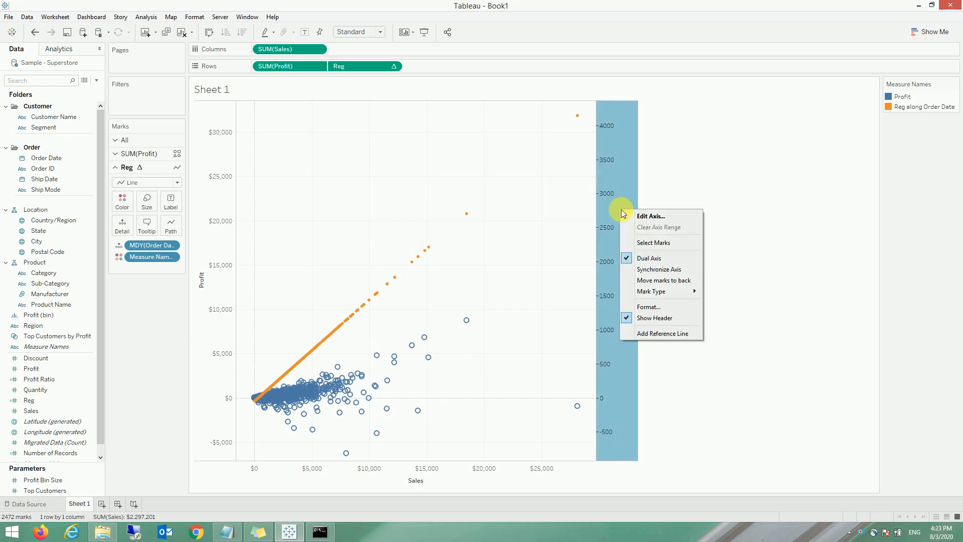
pyautogui.click(676, 271)
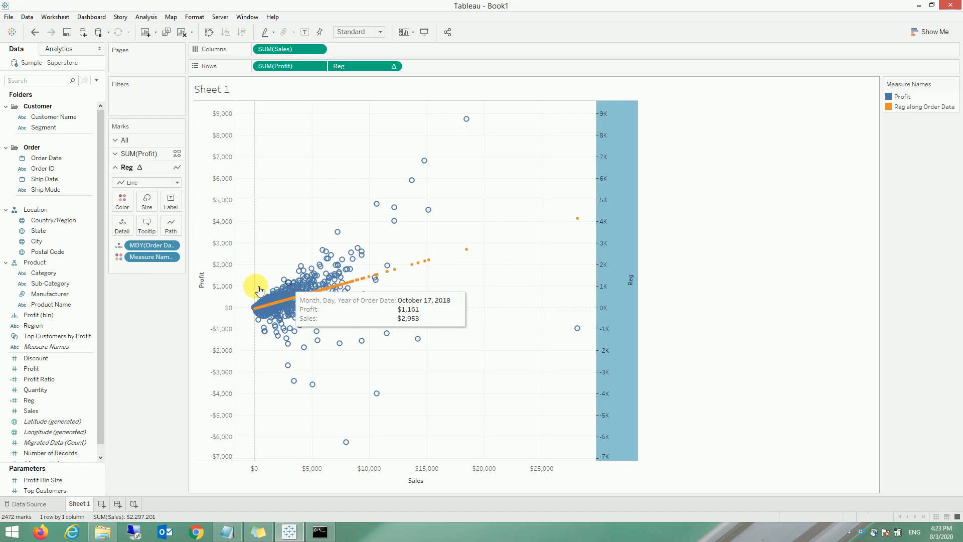
pyautogui.moveTo(147, 248); pyautogui.dragTo(148, 267)
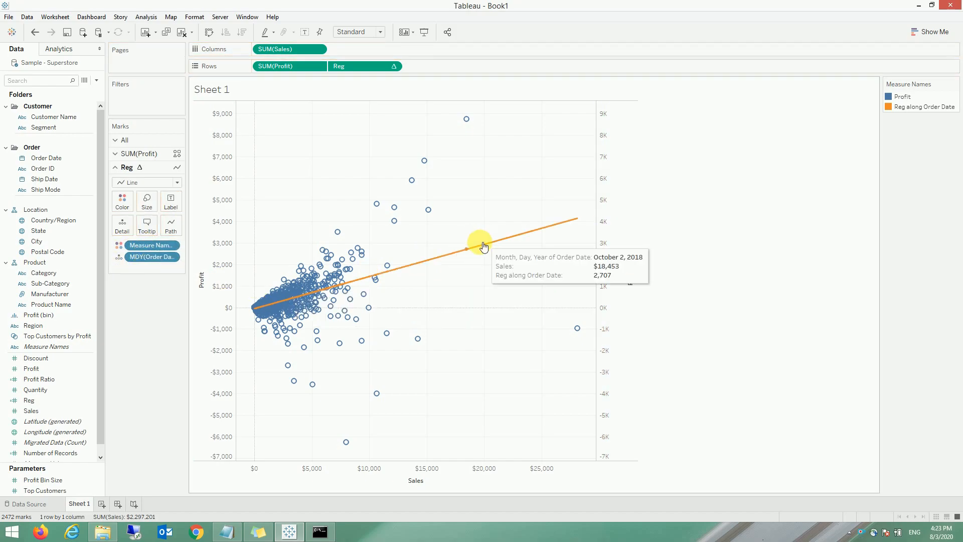
# Step: Change the color of Reg along Order Date to red in the Measure Names colors
pyautogui.click(122, 200)
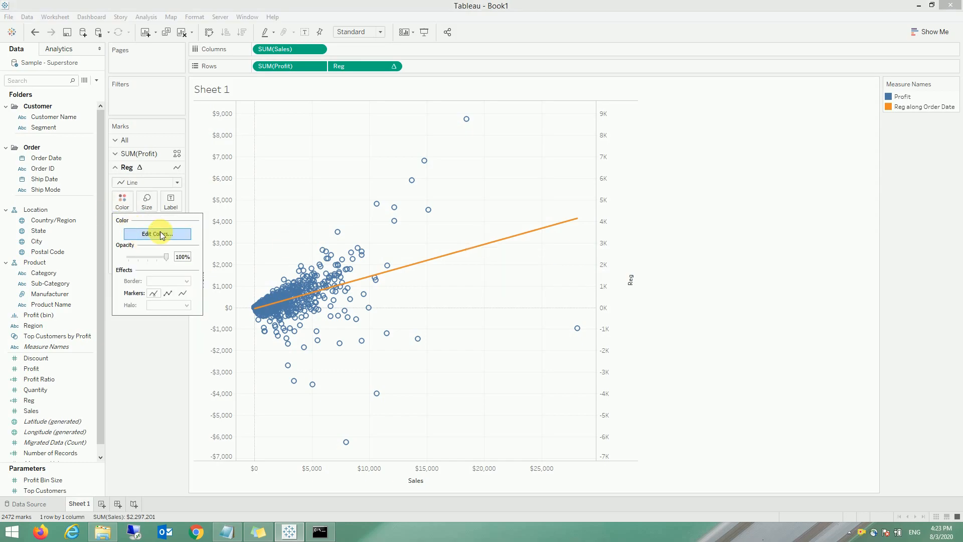
pyautogui.click(157, 235)
pyautogui.doubleClick(355, 189)
pyautogui.click(405, 321)
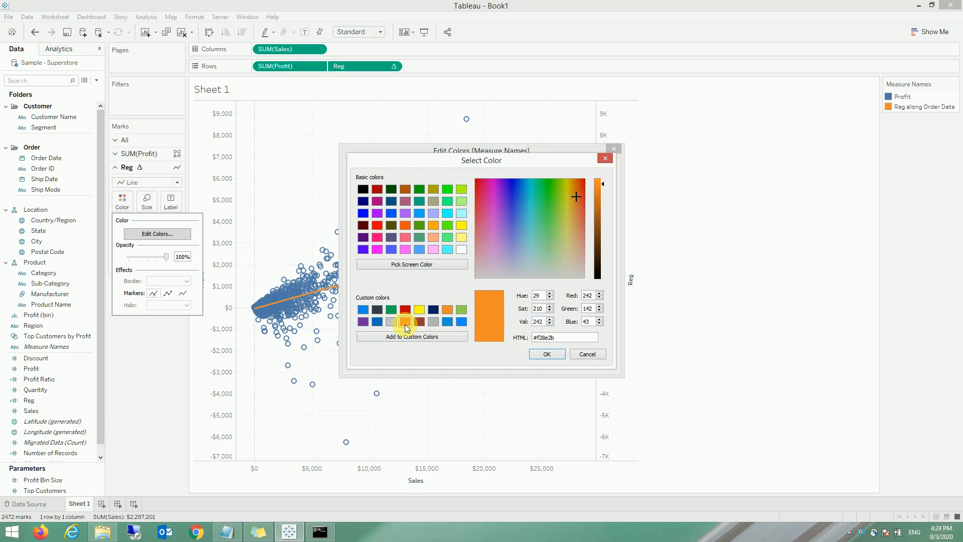
pyautogui.click(547, 354)
pyautogui.click(597, 364)
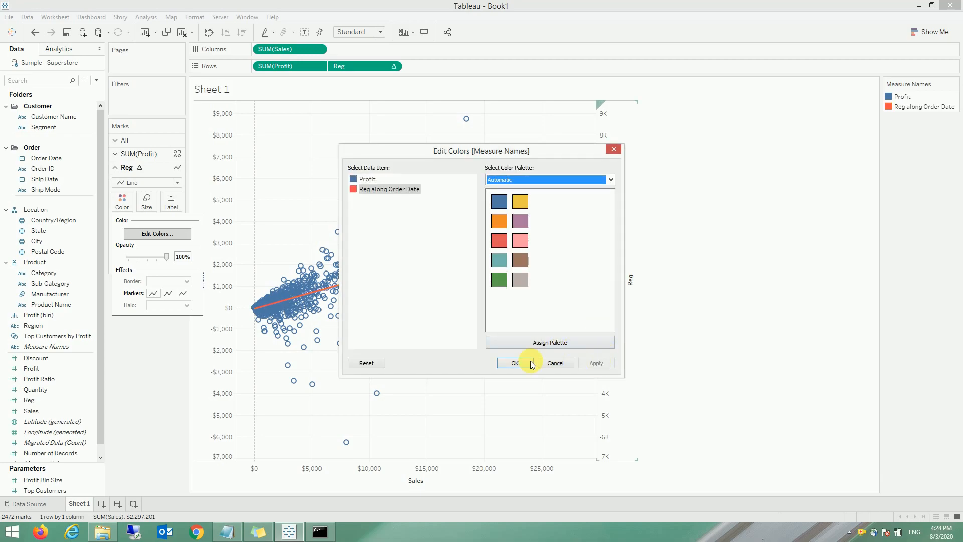
pyautogui.click(515, 363)
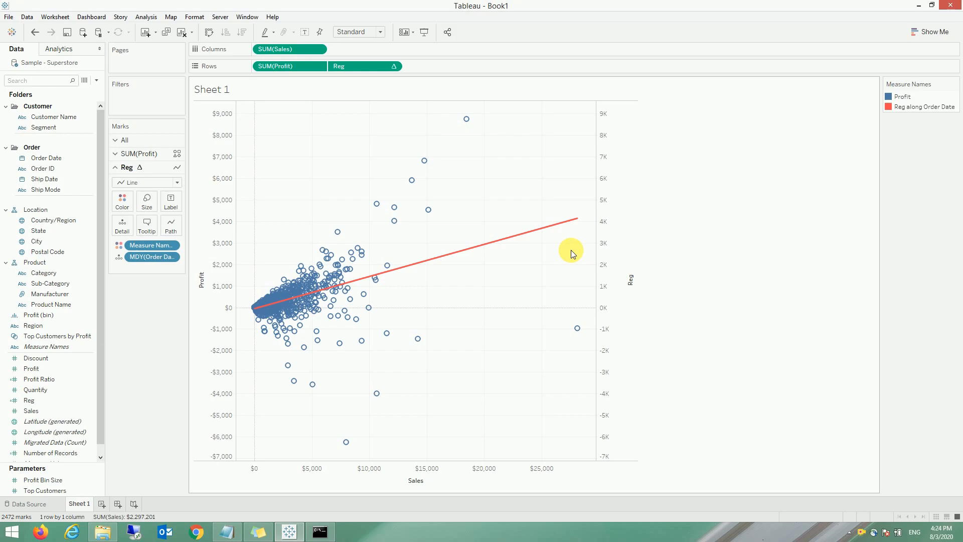
# Step: Show a trend line for SUM(Profit) on the chart to compare with the Reg line
pyautogui.moveTo(556, 223)
pyautogui.rightClick(550, 155)
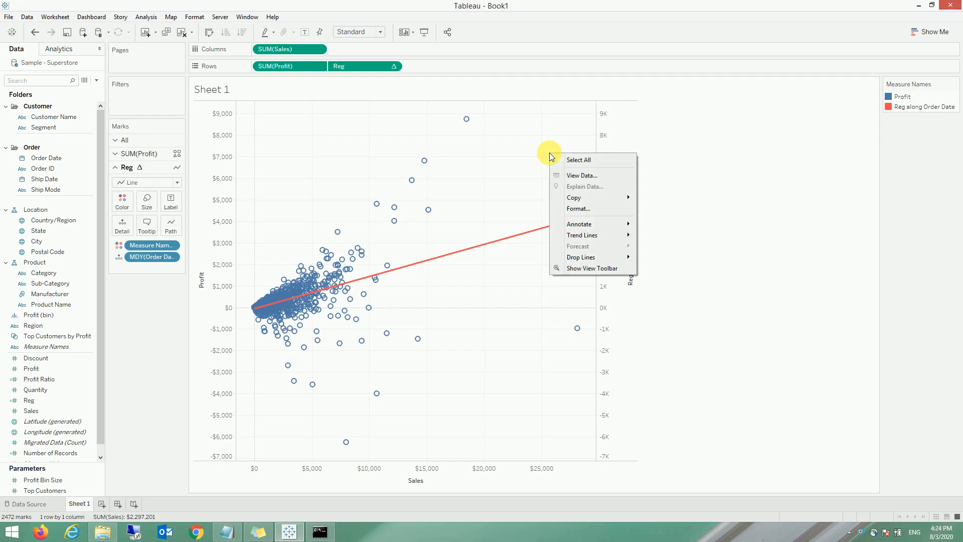
pyautogui.moveTo(618, 236)
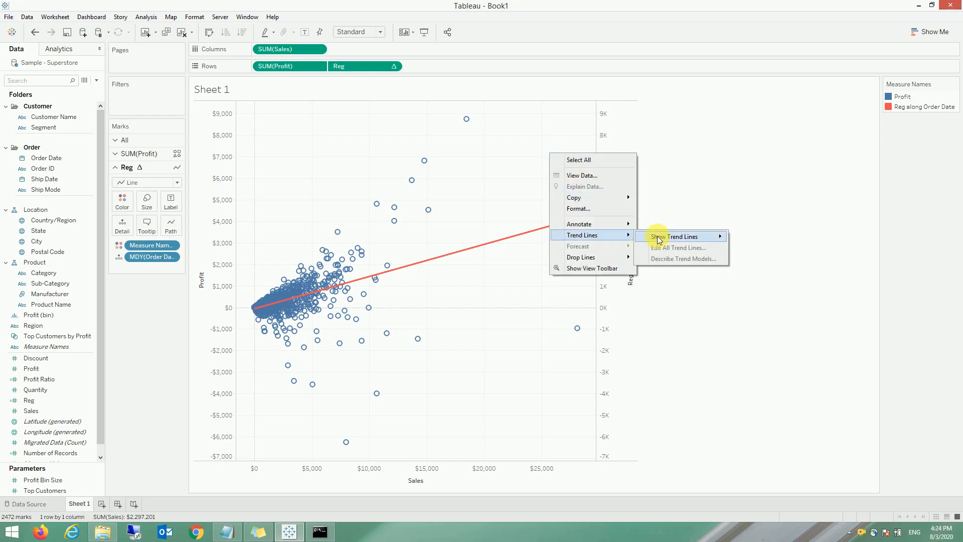
pyautogui.moveTo(668, 242)
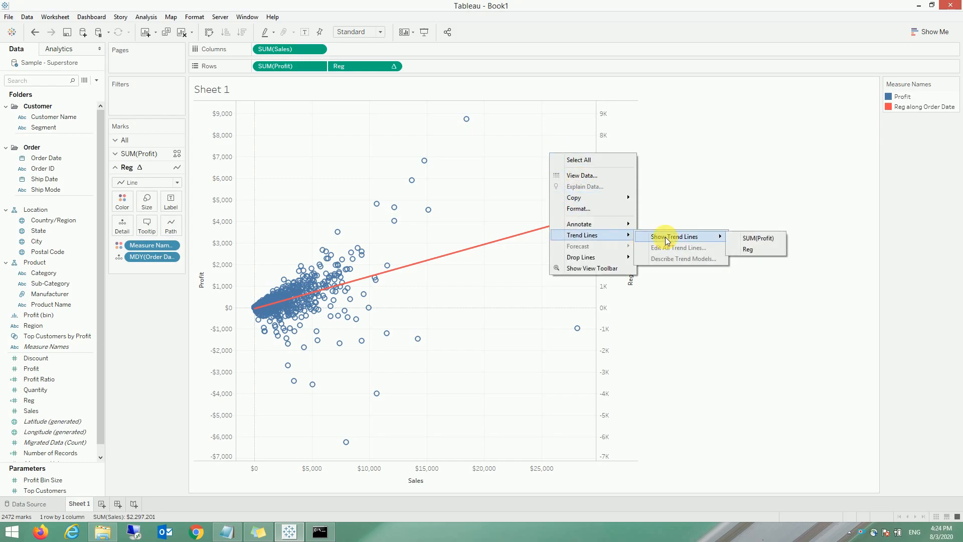
pyautogui.click(776, 241)
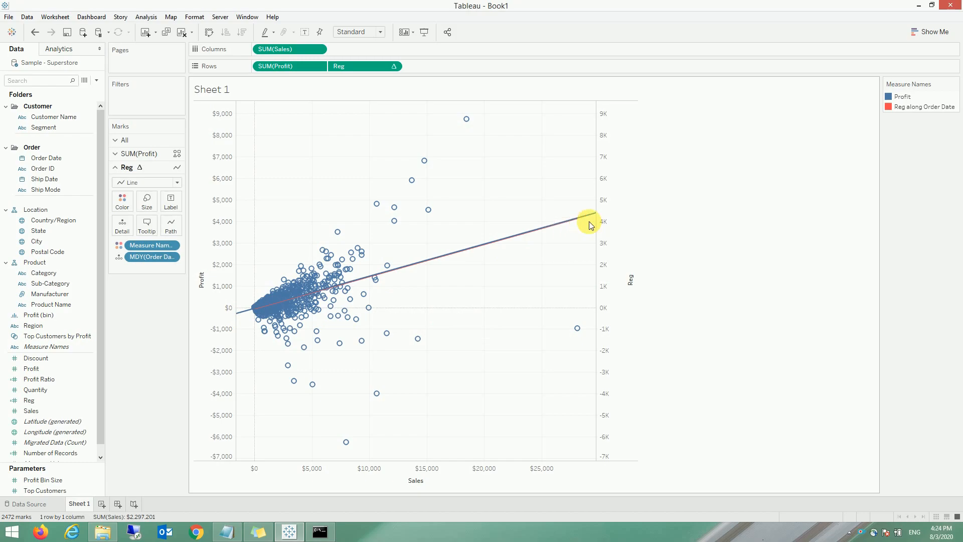
pyautogui.moveTo(593, 222)
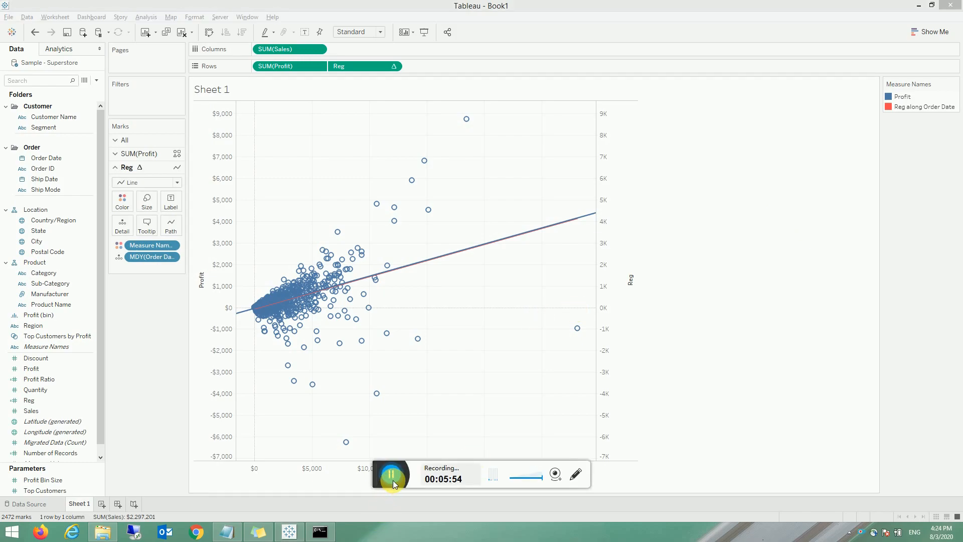
pyautogui.click(393, 479)
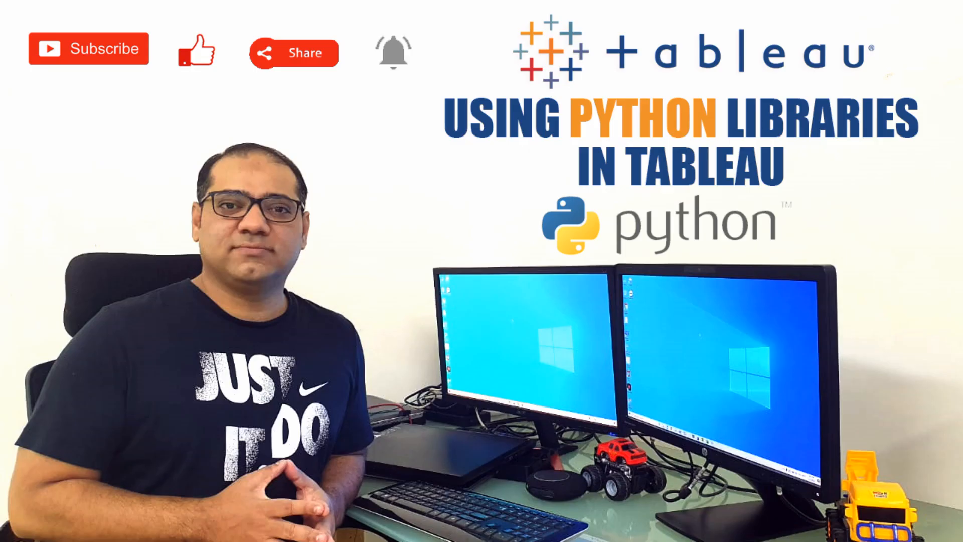